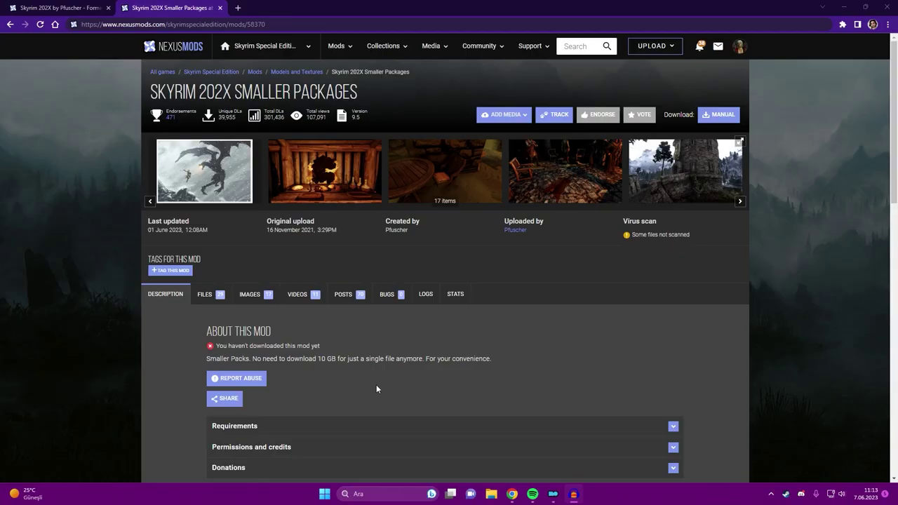
Expand the requirements of Skyrim 202X Smaller Packages to review them, and open the mod's file list
scroll(327, 386, down, 1)
click(268, 379)
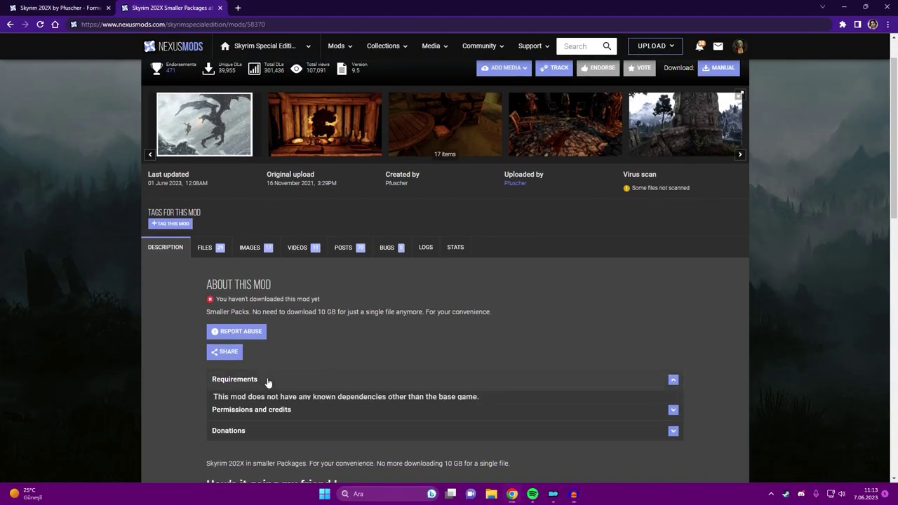
scroll(373, 351, down, 1)
click(377, 245)
click(199, 154)
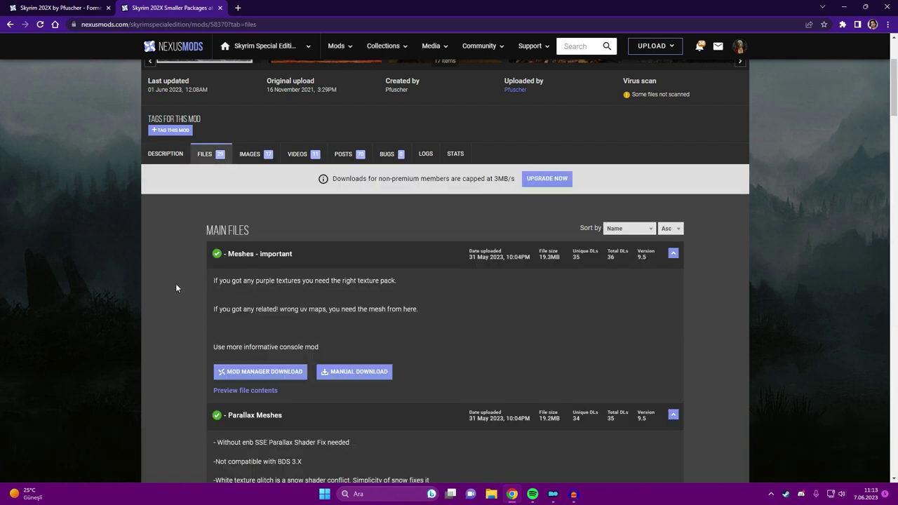
Start the free slow download of the "- Meshes - important" file for the mod manager
scroll(176, 287, down, 2)
scroll(201, 241, down, 1)
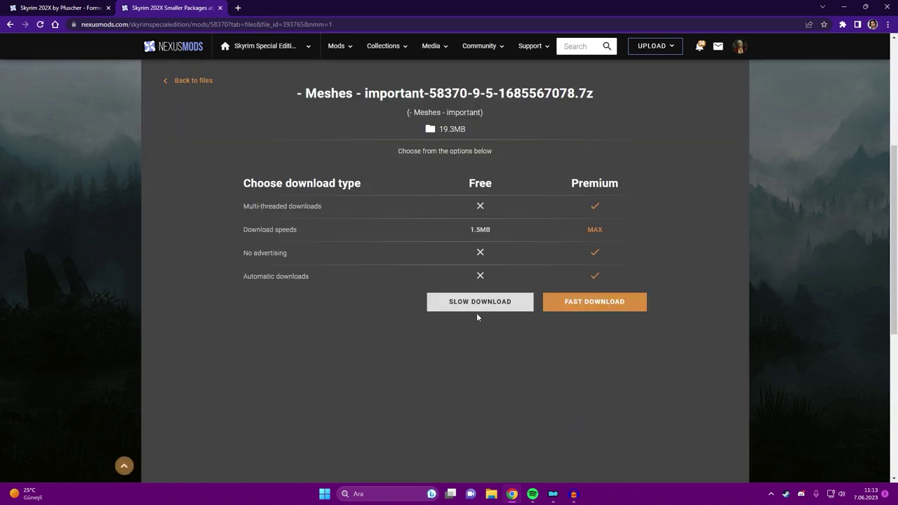
click(477, 307)
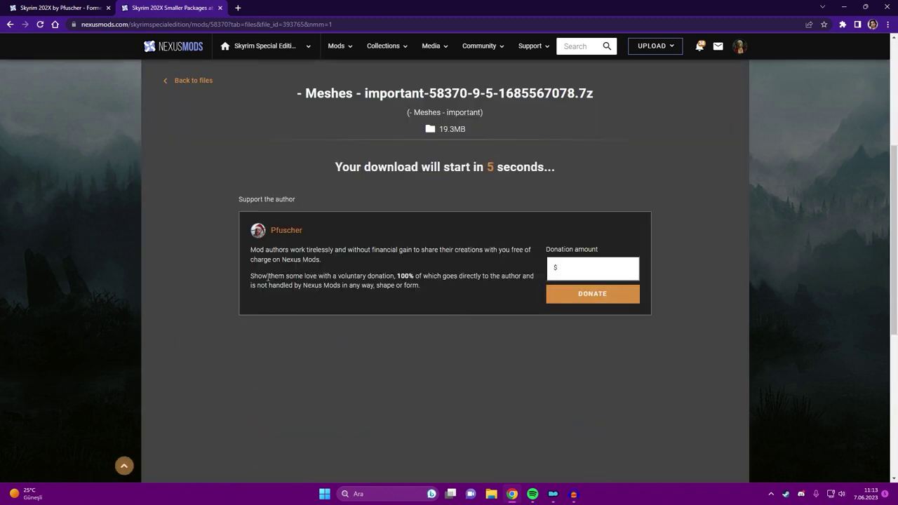
Open the mod's file list in a separate browser tab and switch to it
scroll(259, 276, up, 1)
middle_click(211, 139)
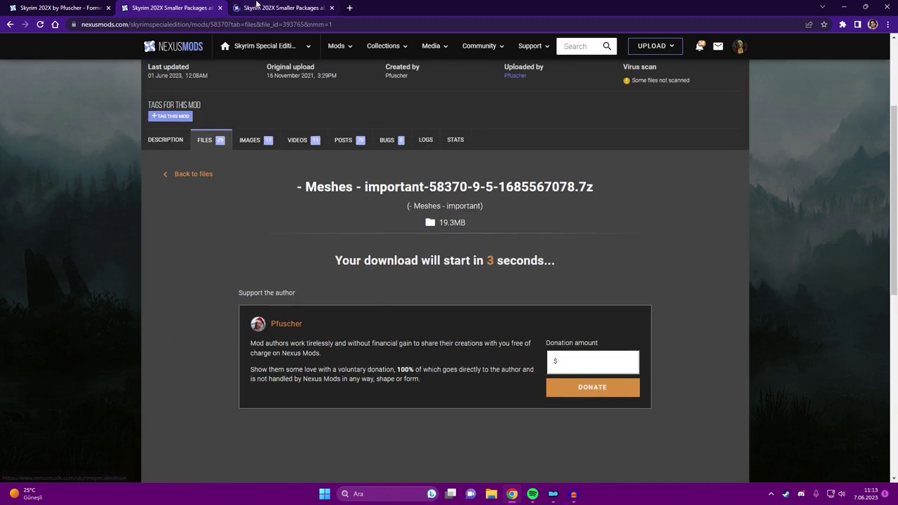
key(ctrl+Tab)
Open the mod manager downloads of Parallax Meshes, Architecture - Farmhouse and Architecture - Markarth in separate tabs
scroll(266, 308, down, 5)
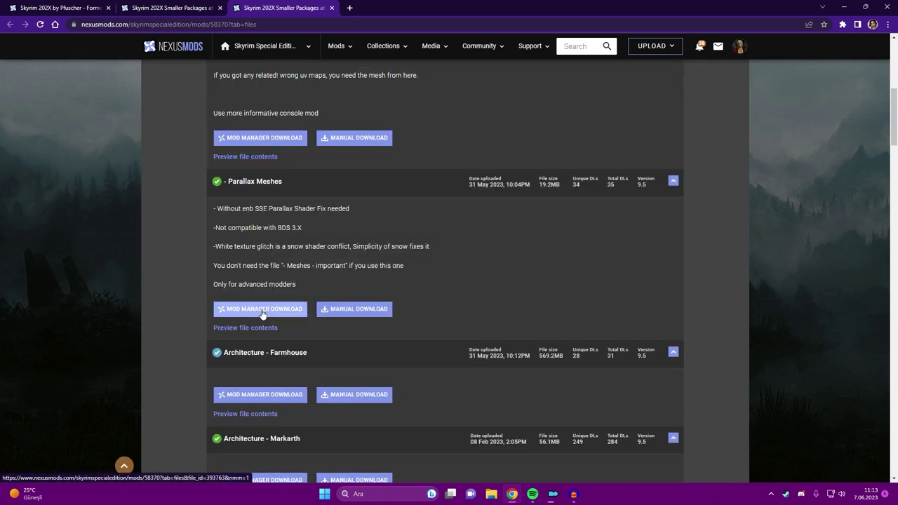
scroll(177, 308, down, 1)
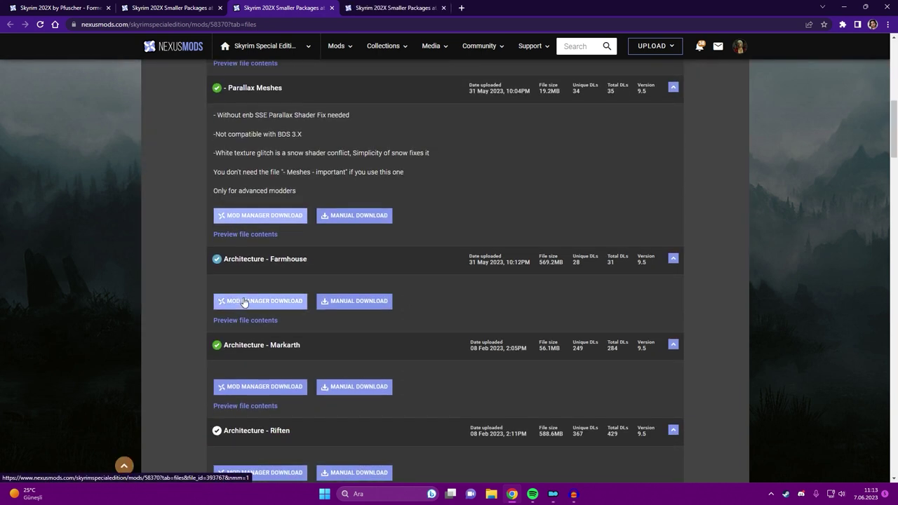
middle_click(244, 302)
scroll(180, 290, down, 1)
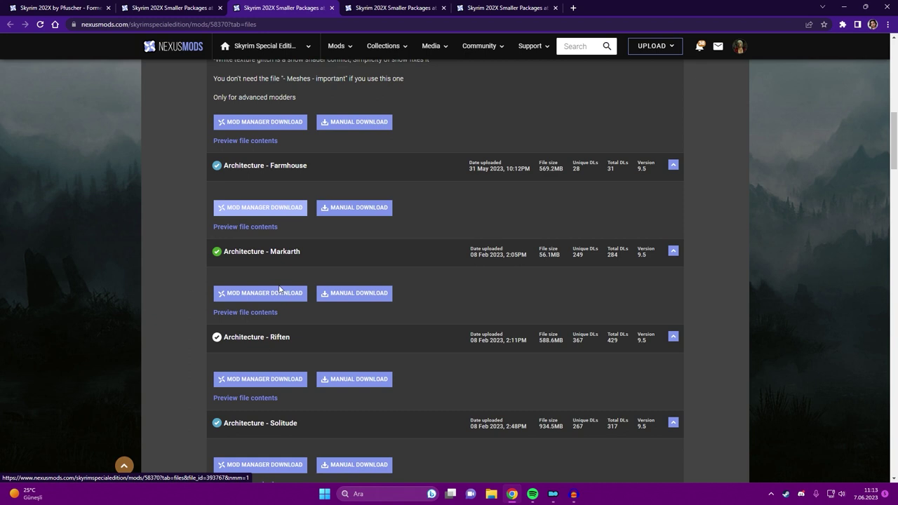
middle_click(276, 296)
scroll(278, 298, down, 1)
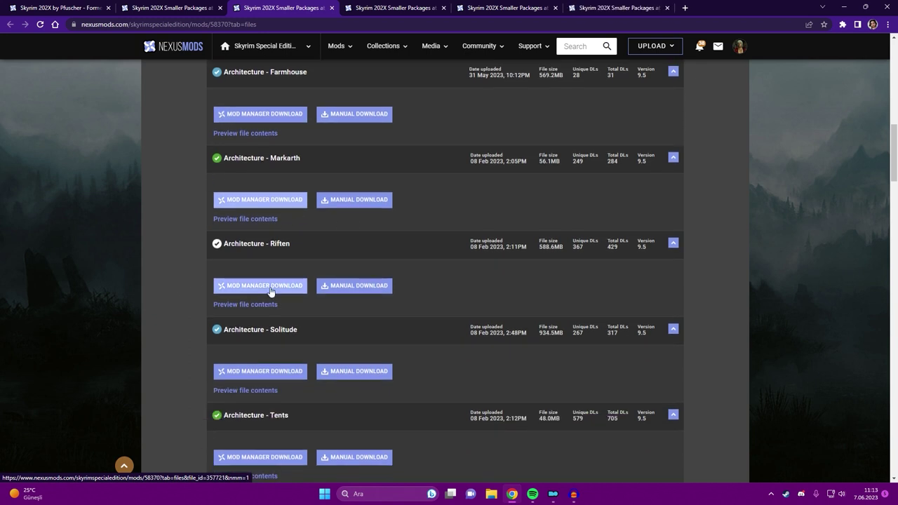
Open the mod manager downloads of Architecture - Riften, Solitude and Tents in separate tabs
middle_click(273, 286)
scroll(176, 291, down, 1)
middle_click(274, 281)
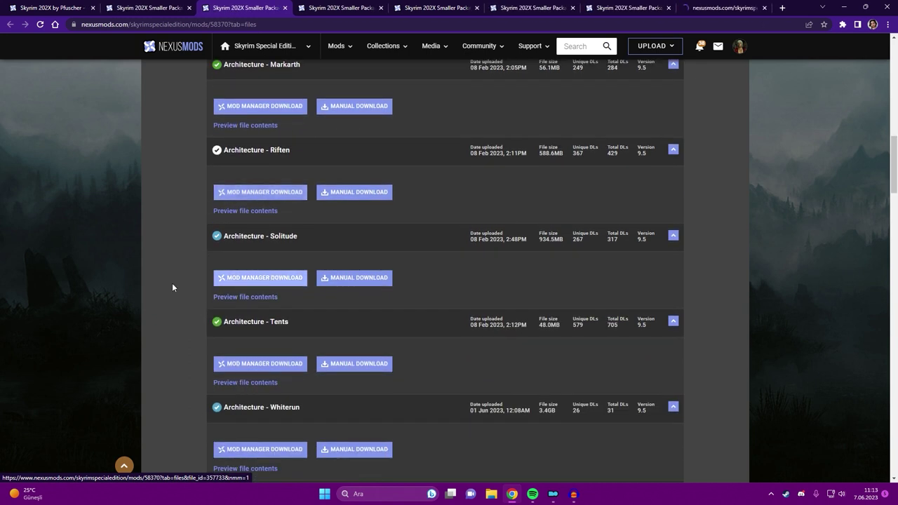
scroll(211, 289, down, 1)
middle_click(273, 273)
scroll(175, 285, down, 1)
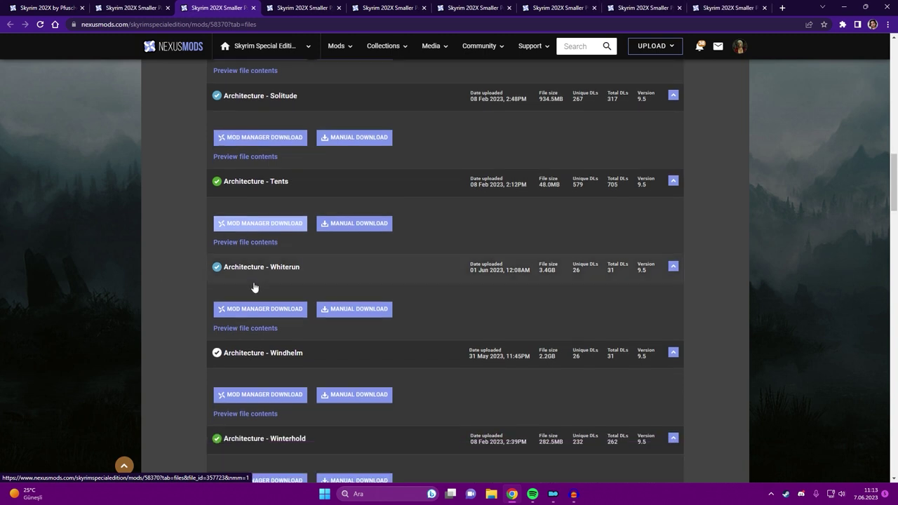
Open the mod manager downloads of Architecture - Whiterun, Windhelm and Winterhold in separate tabs
middle_click(270, 315)
scroll(167, 284, down, 1)
scroll(210, 274, down, 2)
middle_click(252, 258)
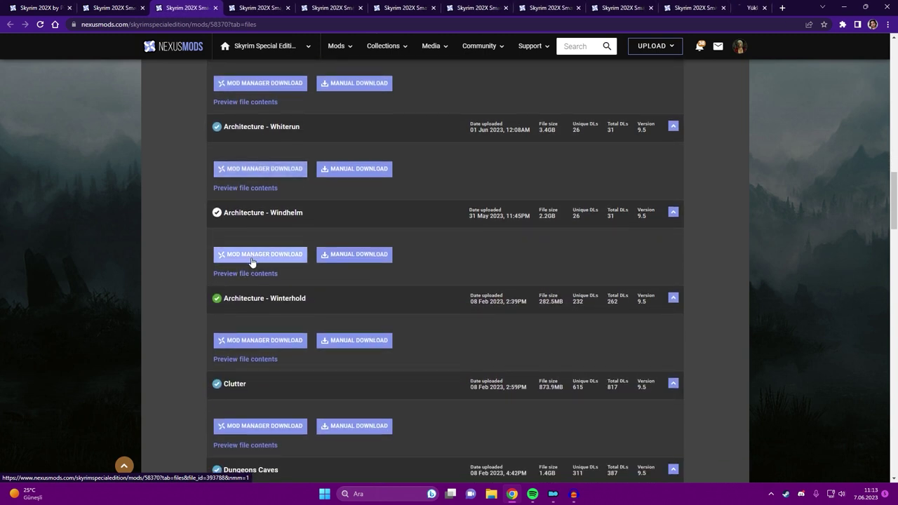
scroll(239, 275, down, 2)
middle_click(264, 249)
Open the mod manager downloads of Clutter, Dungeons Caves and Dungeons Imperial in separate tabs
scroll(156, 262, down, 2)
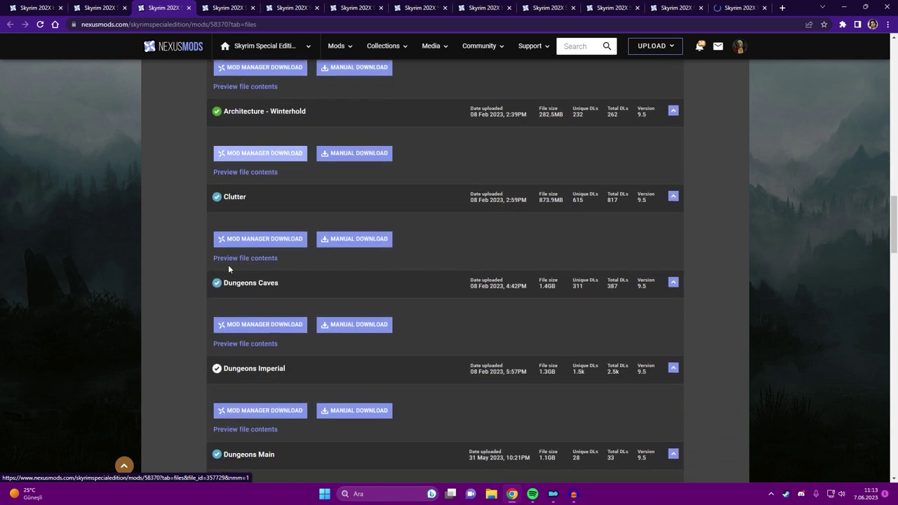
middle_click(265, 243)
scroll(174, 260, down, 1)
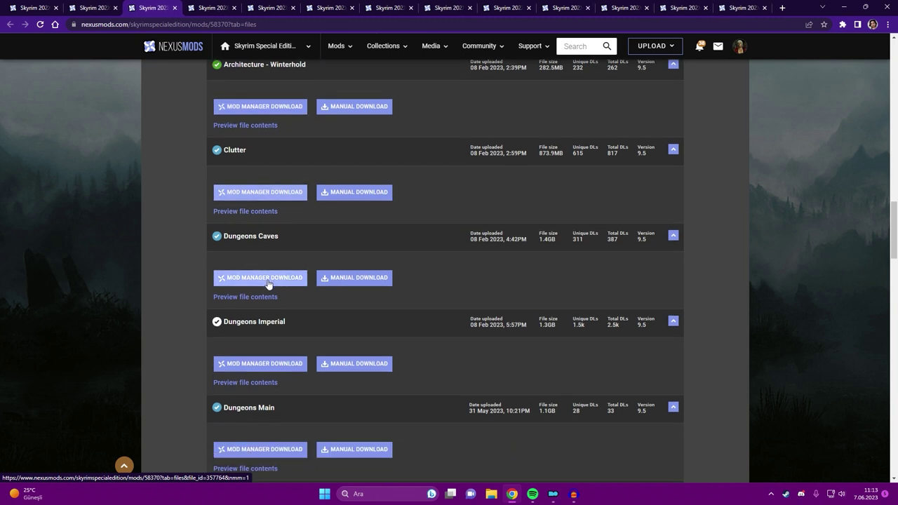
middle_click(261, 279)
scroll(175, 266, down, 2)
middle_click(264, 270)
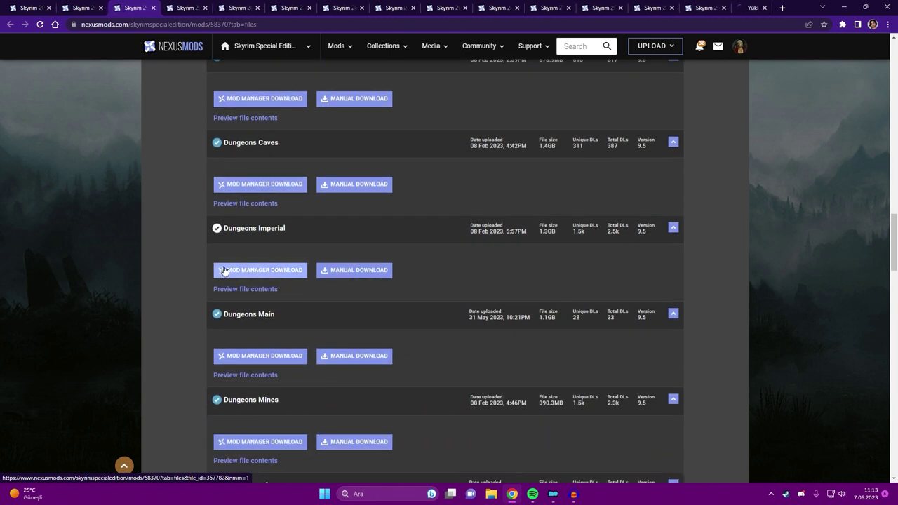
Open the mod manager downloads of Dungeons Main, Dungeons Mines and Dungeons Riften in separate tabs
scroll(177, 260, down, 2)
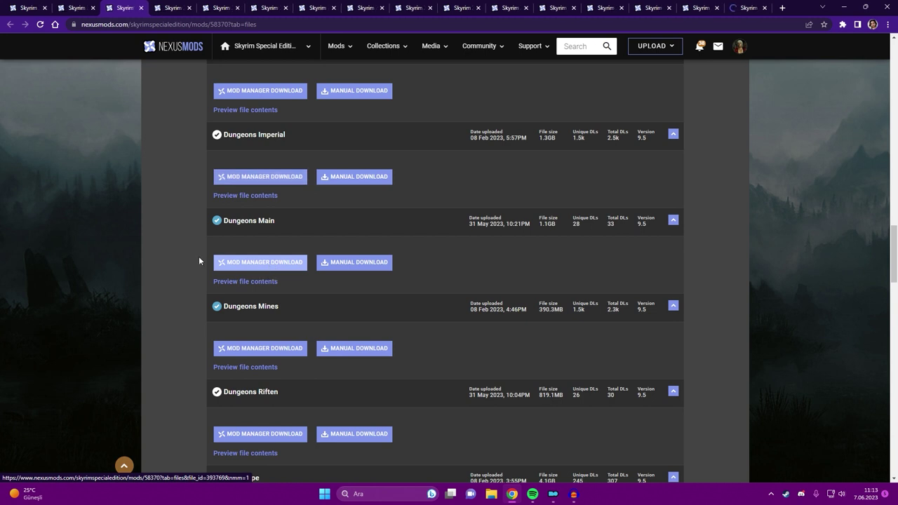
scroll(197, 256, down, 1)
middle_click(272, 302)
scroll(232, 300, down, 1)
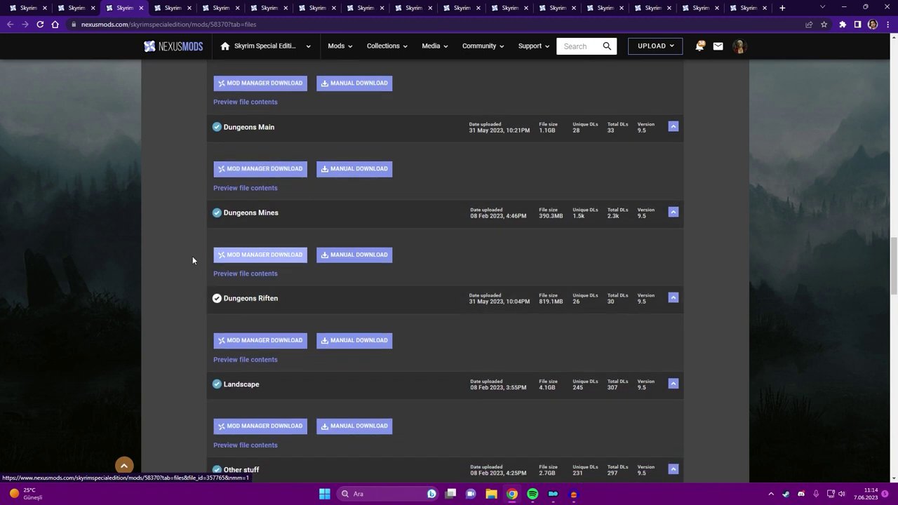
scroll(232, 256, down, 2)
middle_click(265, 249)
Open the mod manager downloads of the Landscape and Other stuff files in separate tabs
scroll(168, 263, down, 1)
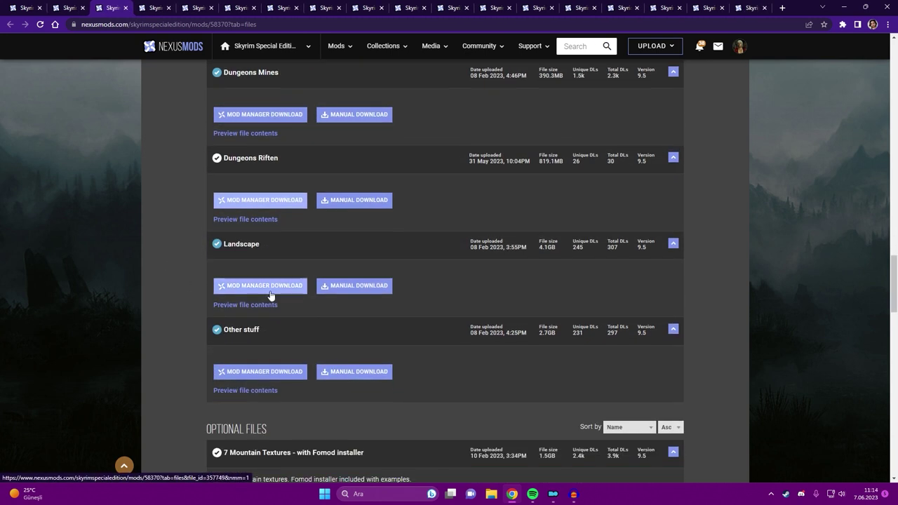
middle_click(270, 290)
scroll(180, 284, down, 2)
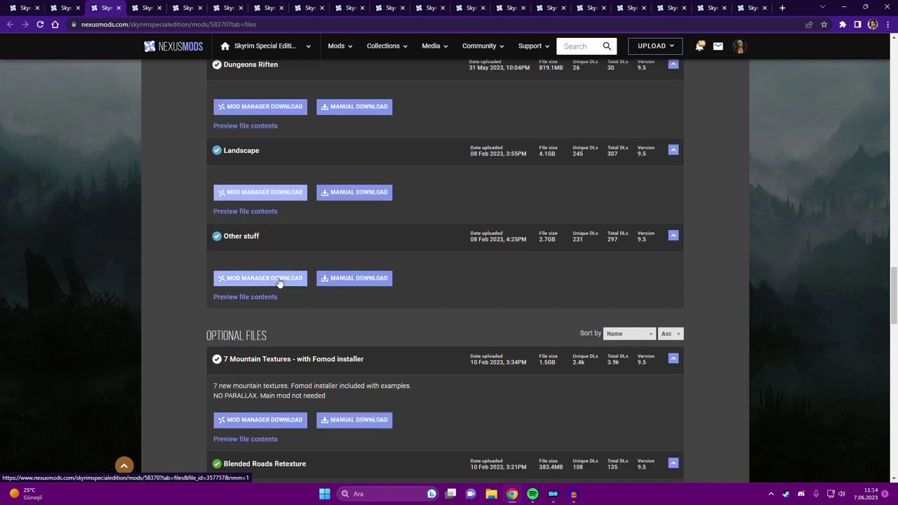
middle_click(279, 281)
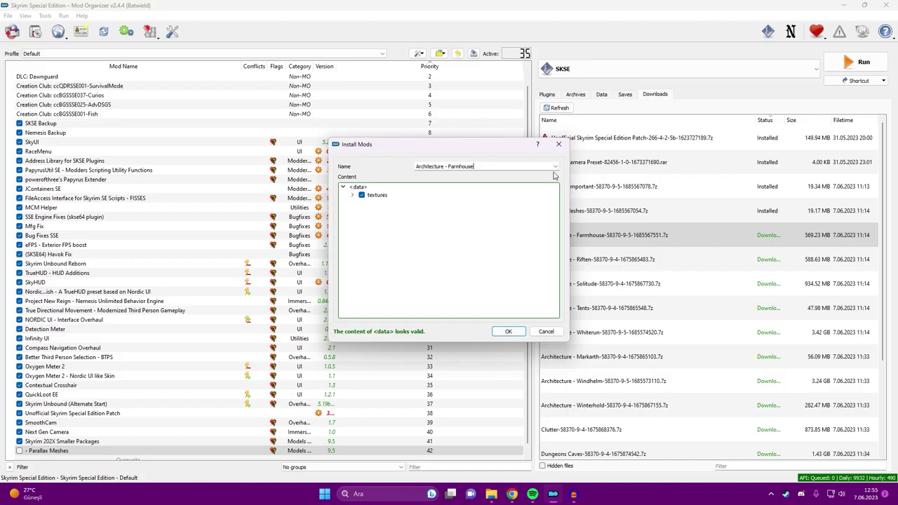
Choose Skyrim 202X Smaller Packages as the mod name for the Architecture - Farmhouse installation
click(555, 167)
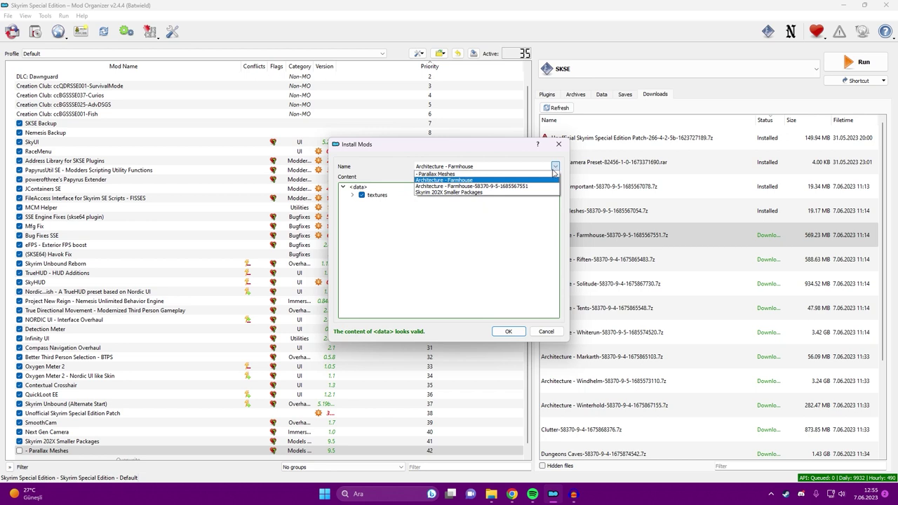
click(531, 181)
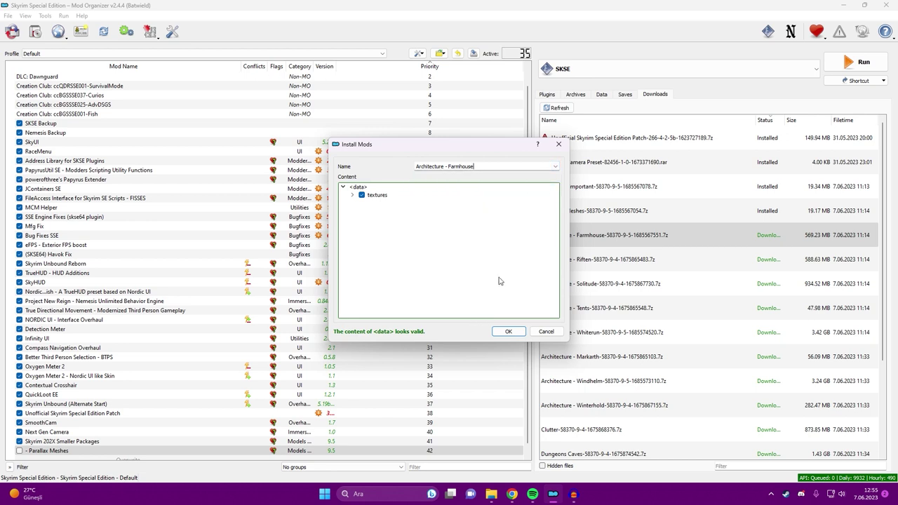
click(555, 166)
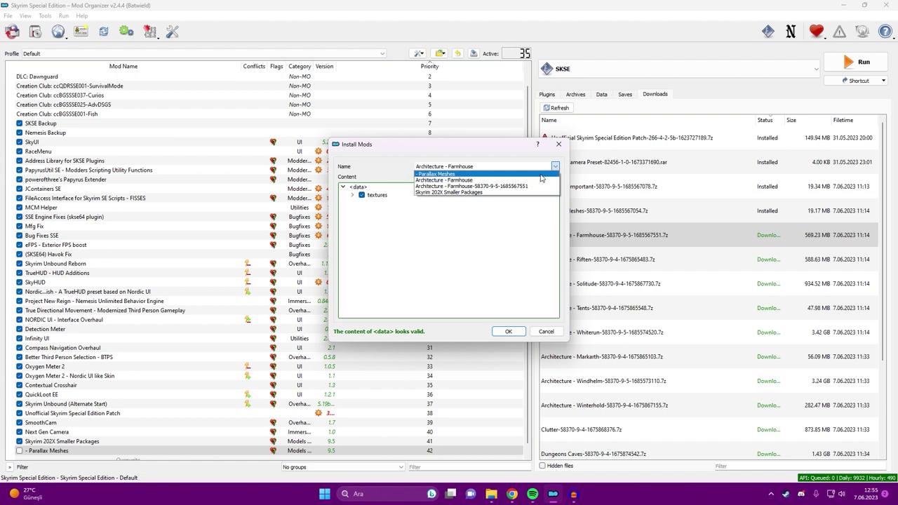
click(503, 193)
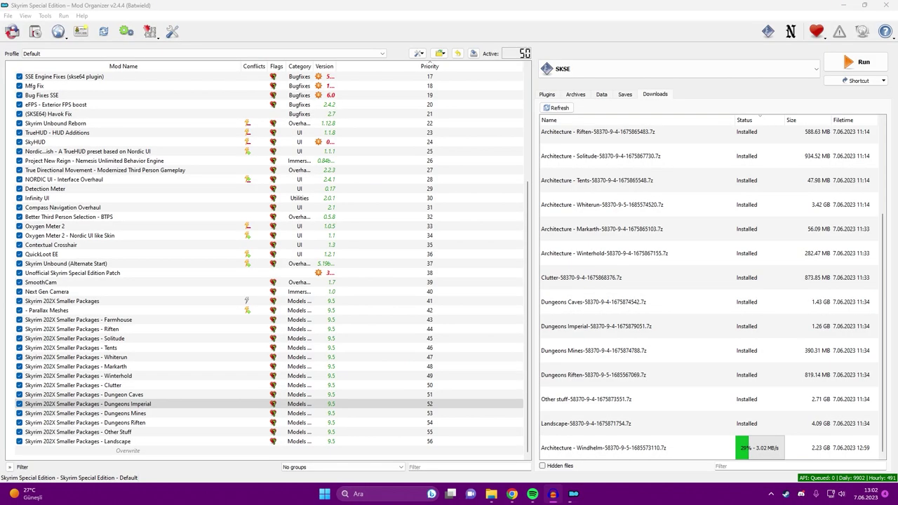
Show the plugin list and sort the plugins' load order automatically
click(546, 94)
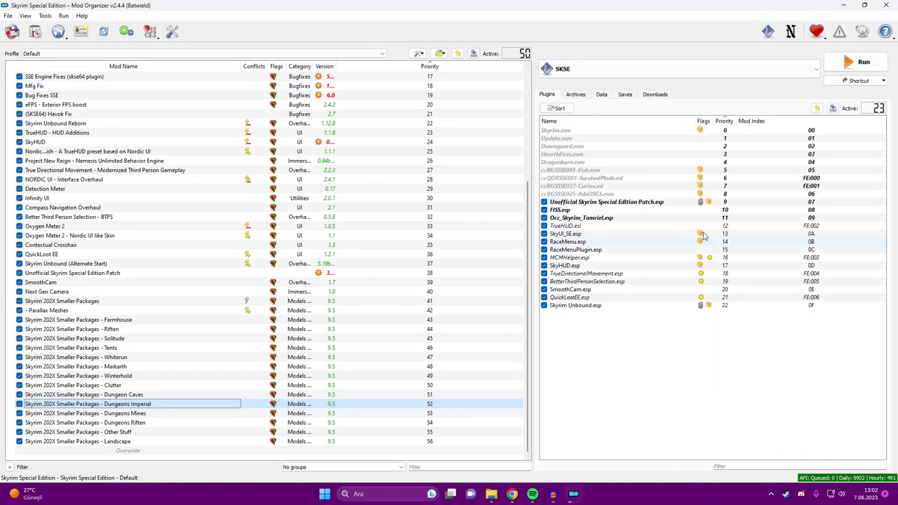
click(558, 108)
click(465, 259)
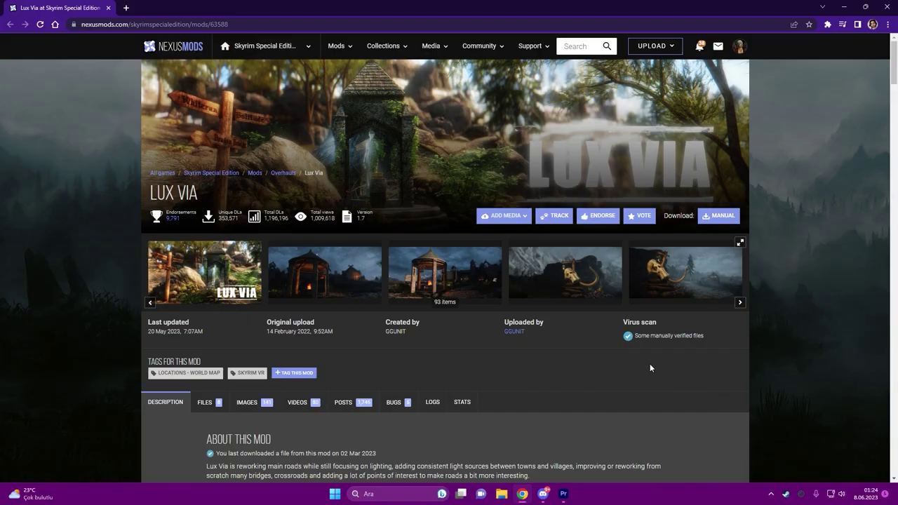
Start the free slow download of the Lux Via main file for the mod manager
scroll(651, 367, down, 3)
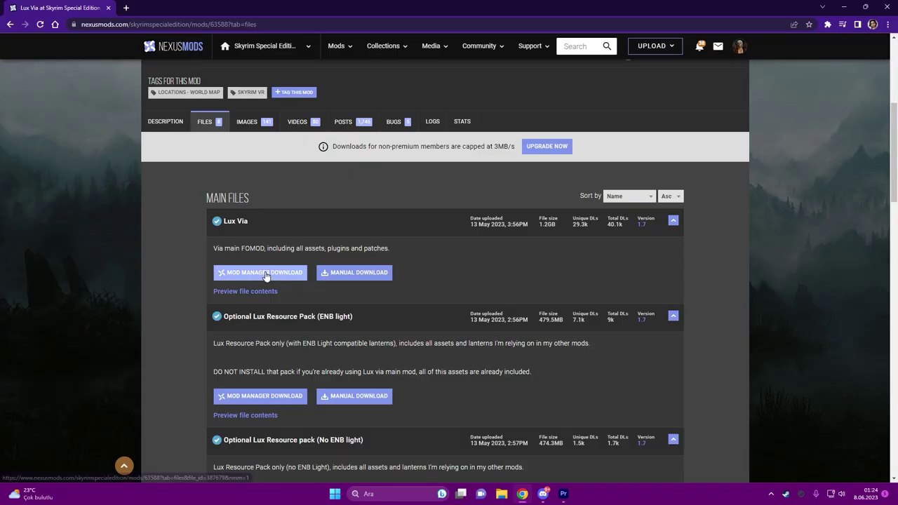
click(261, 273)
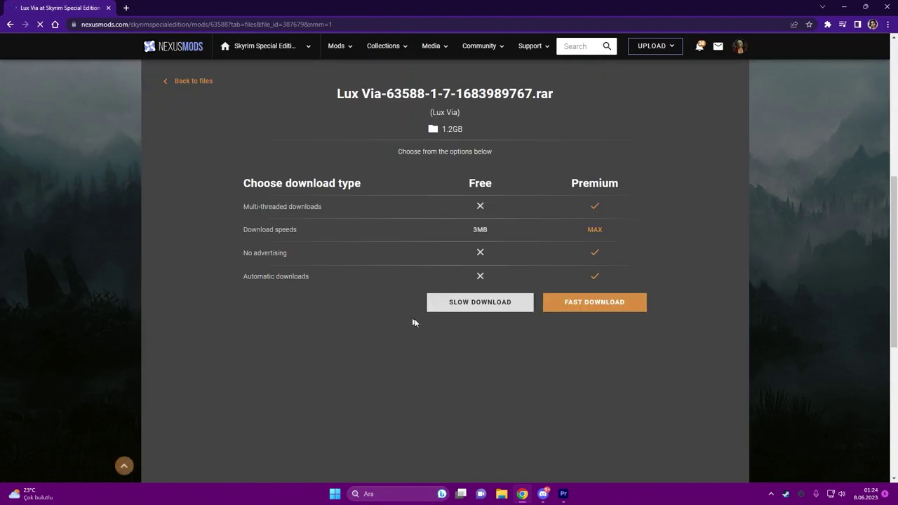
click(483, 304)
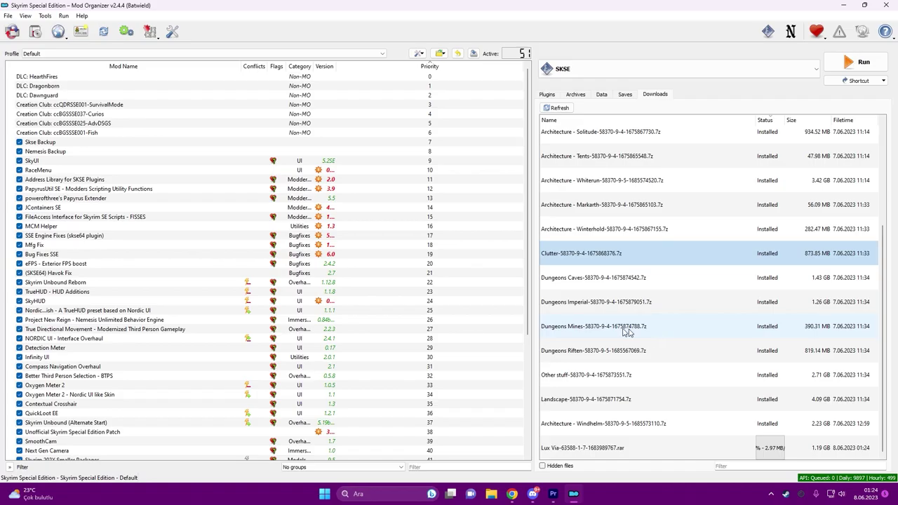
Install Lux - Via with Lux Resource Pack (No ENB light) and no optional plugins or compatibility patches, and enable the mod
scroll(192, 365, down, 6)
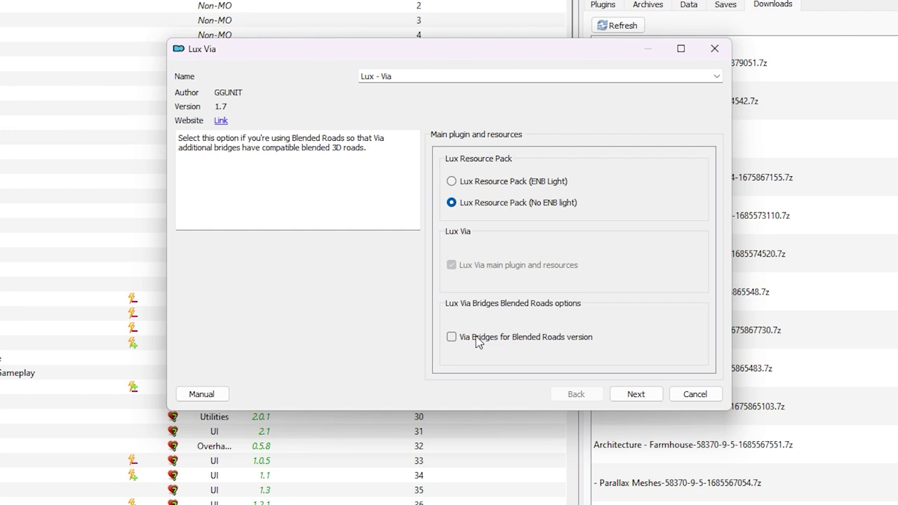
click(636, 395)
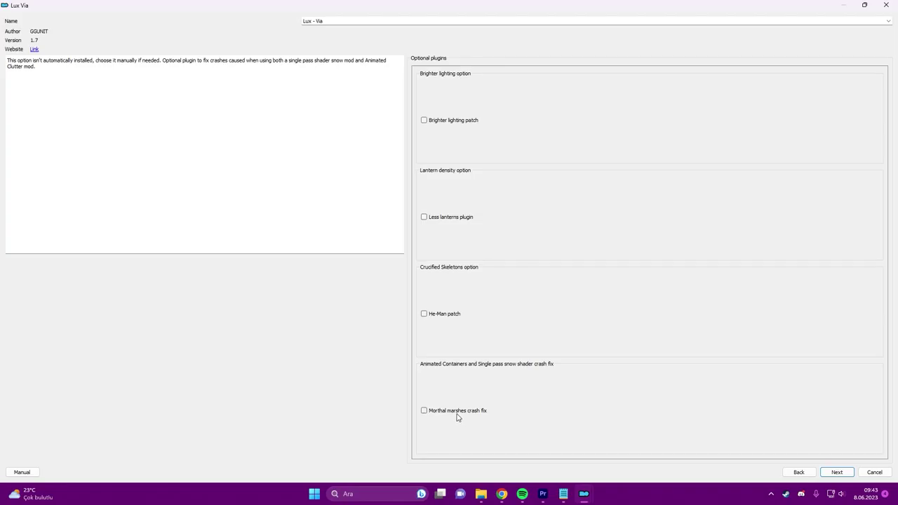
click(837, 472)
scroll(567, 297, down, 3)
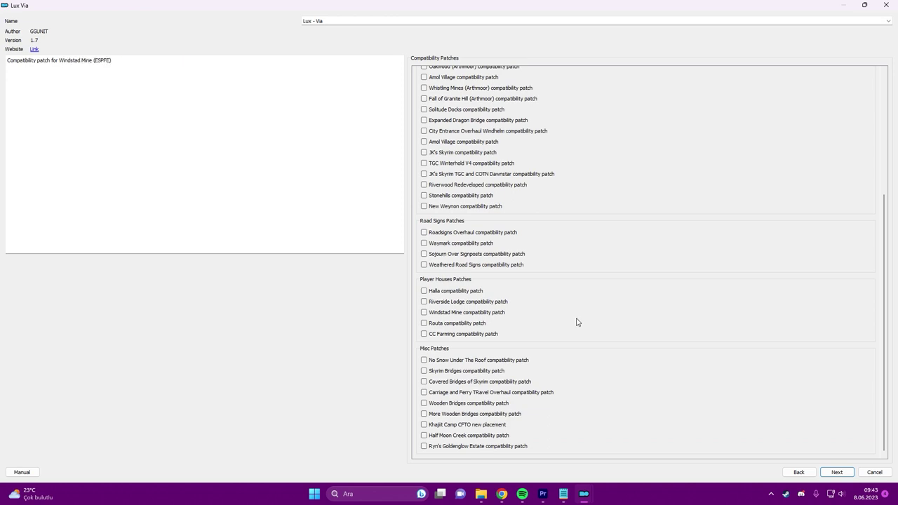
click(827, 473)
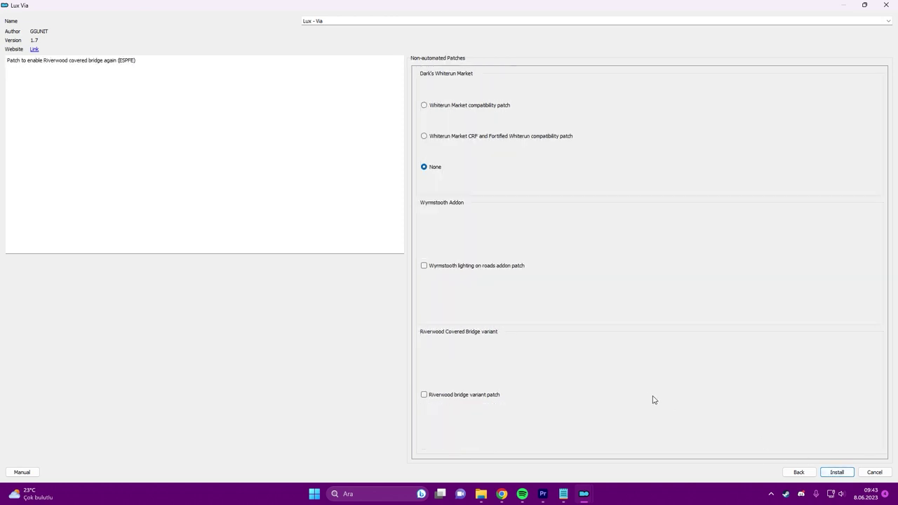
click(837, 473)
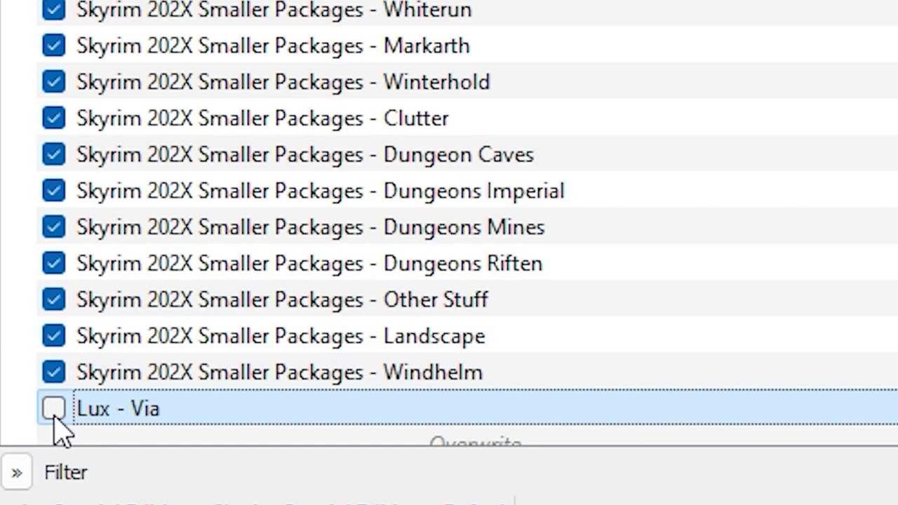
click(54, 409)
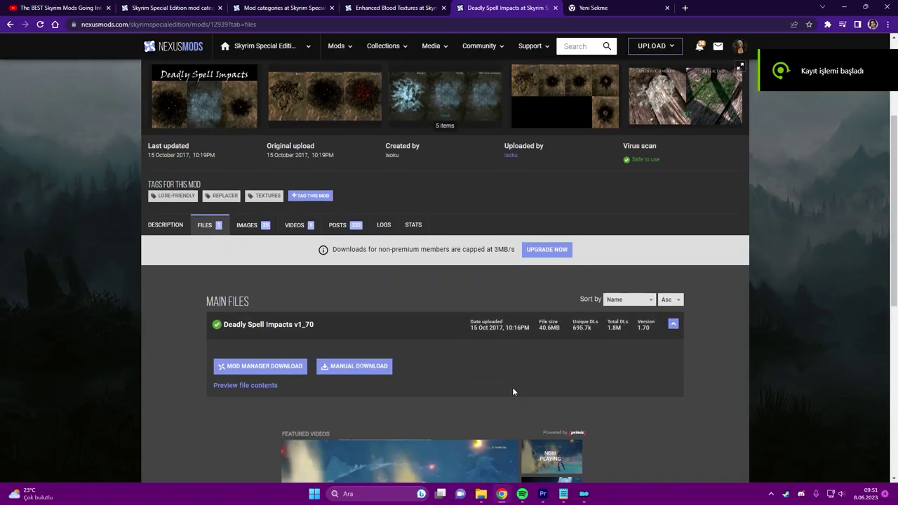
Download Deadly Spell Impacts v1_70 for the mod manager at free slow speed and install it with Custom and One Fire Impact (Default)
scroll(287, 336, down, 2)
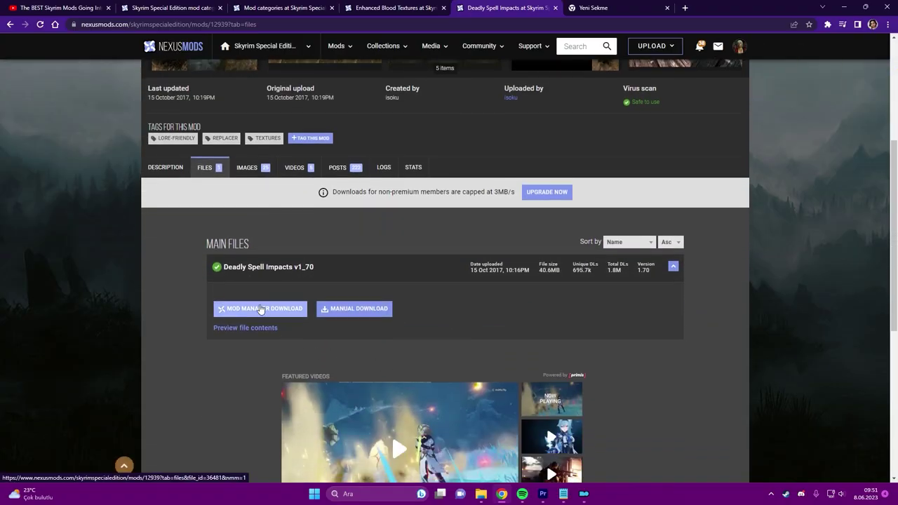
click(274, 310)
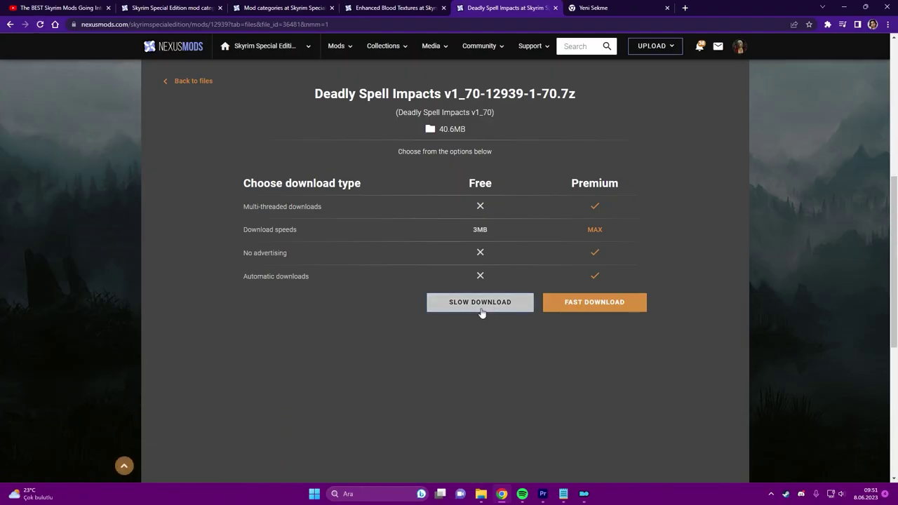
click(482, 303)
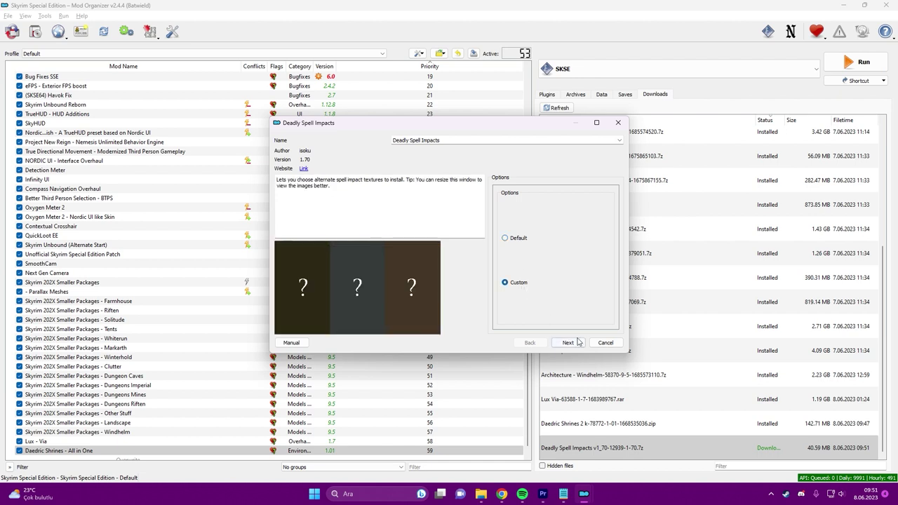
click(576, 342)
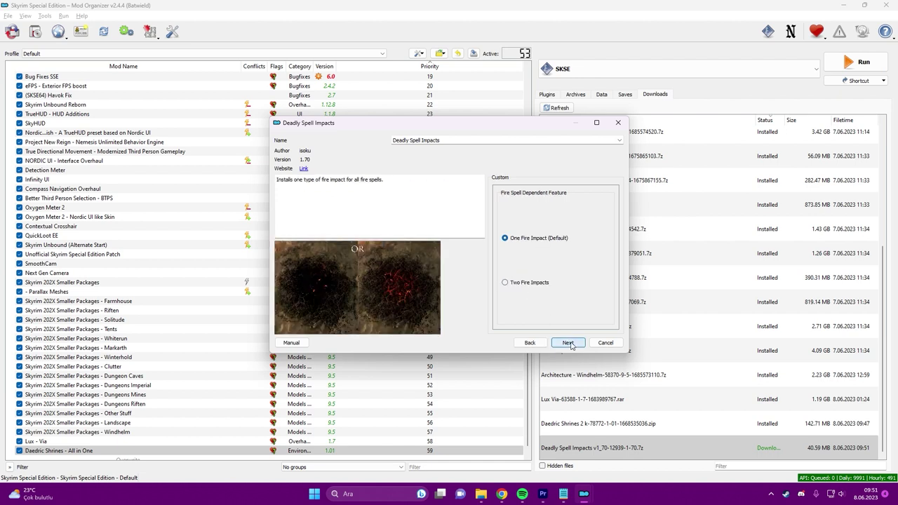
click(572, 344)
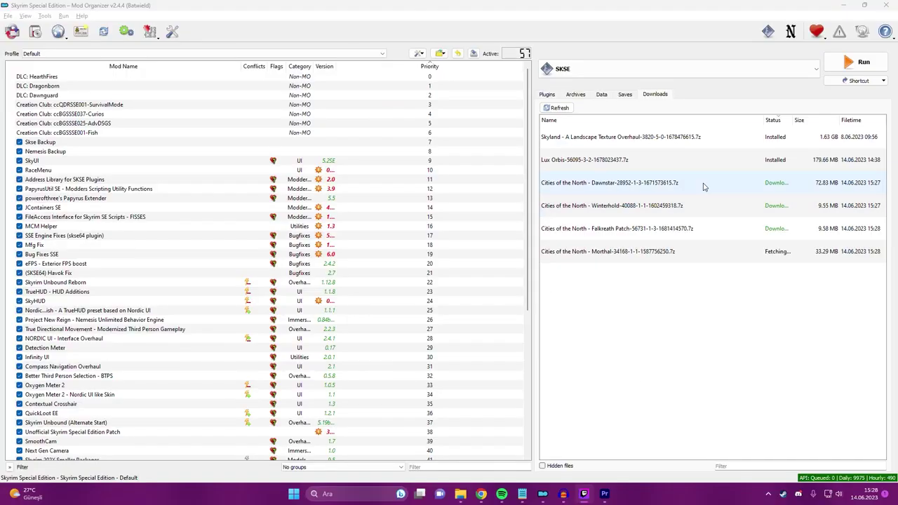
Install the downloaded Cities of the North Dawnstar and Winterhold archives and enable Cities of the North - Falkreath
double_click(703, 184)
double_click(690, 207)
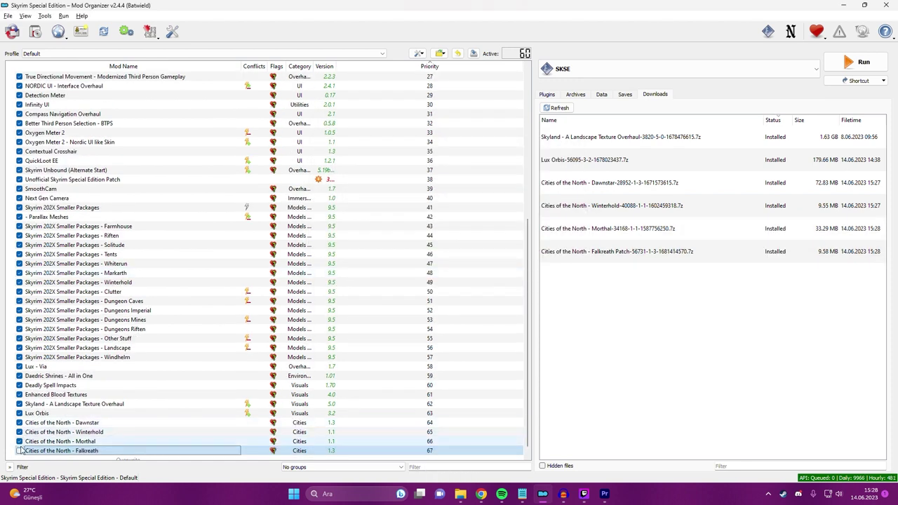
click(19, 450)
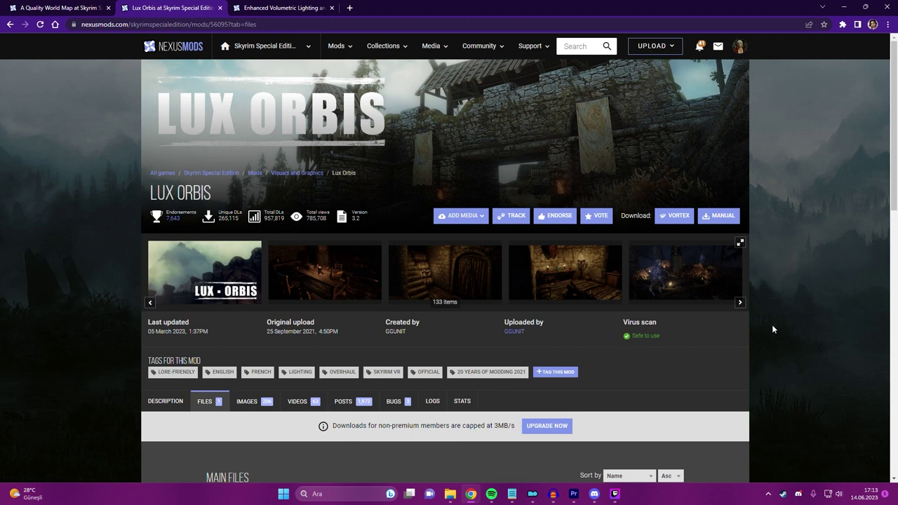
Install Lux Orbis with vanilla Solitude and well meshes, the COTN Falkreath, Dawnstar, Winterhold and Morthal patches, and no additional content
scroll(770, 325, down, 4)
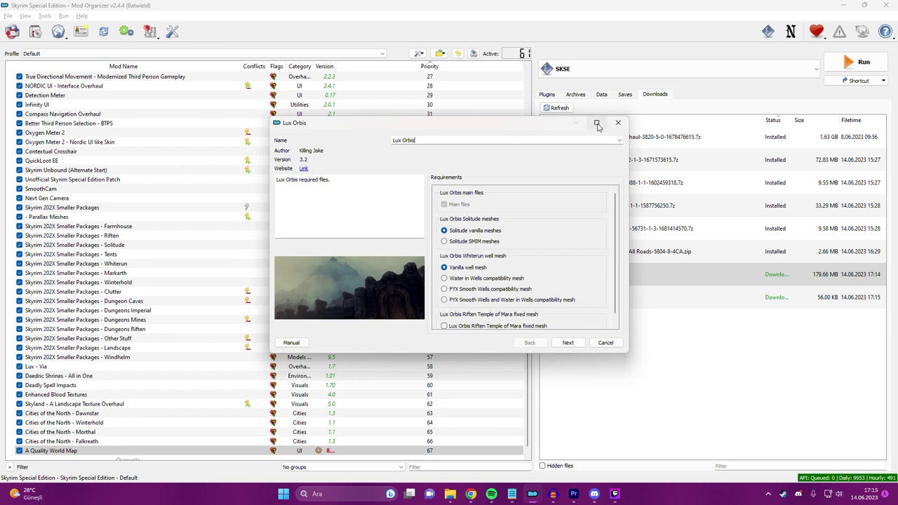
click(597, 123)
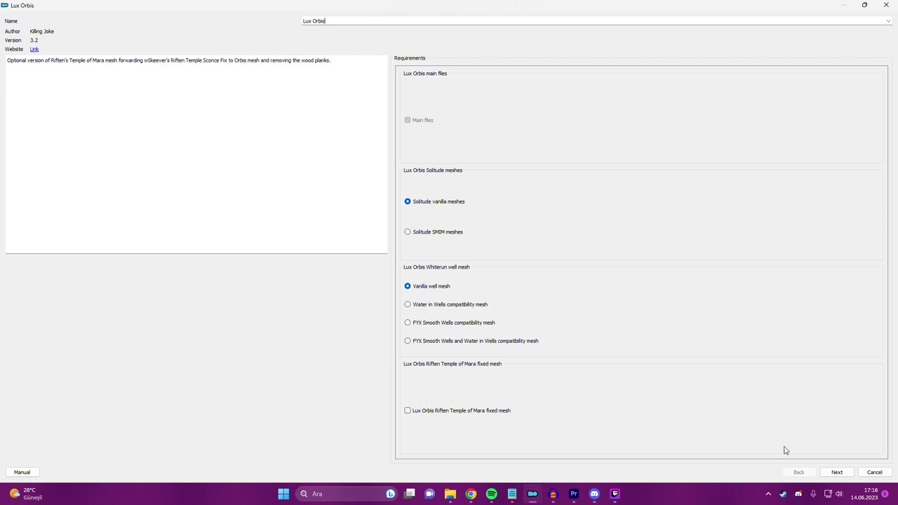
click(837, 472)
scroll(535, 202, down, 10)
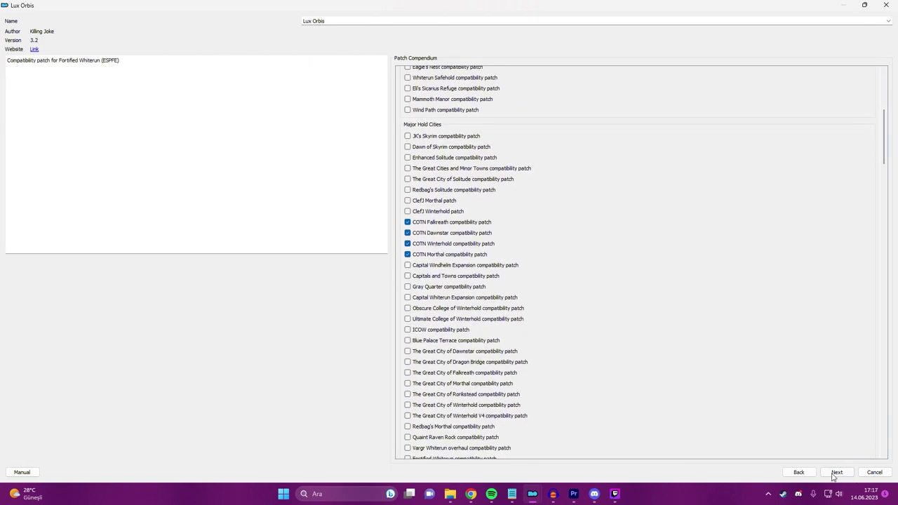
click(836, 472)
scroll(692, 411, down, 10)
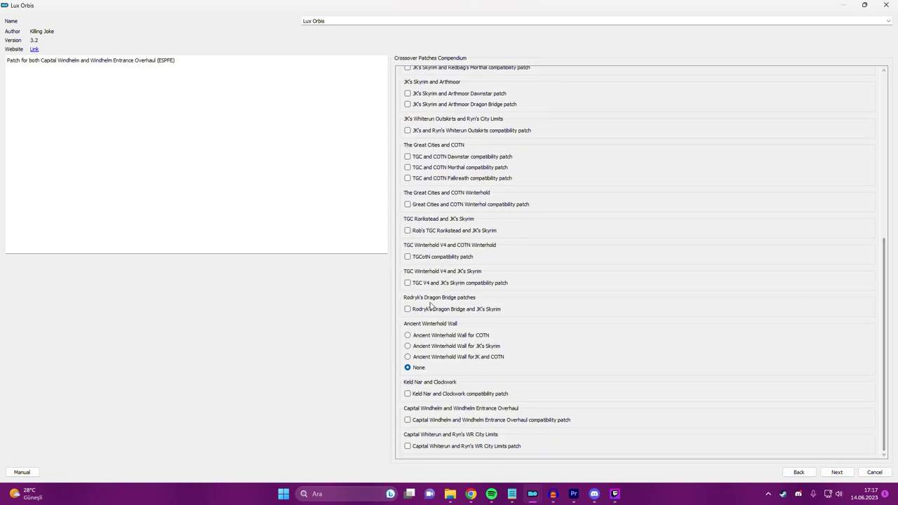
click(839, 472)
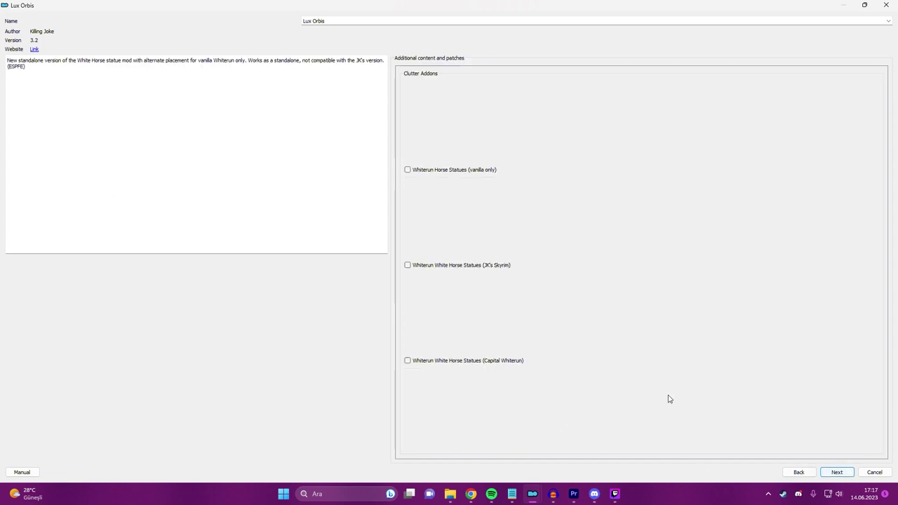
key(Return)
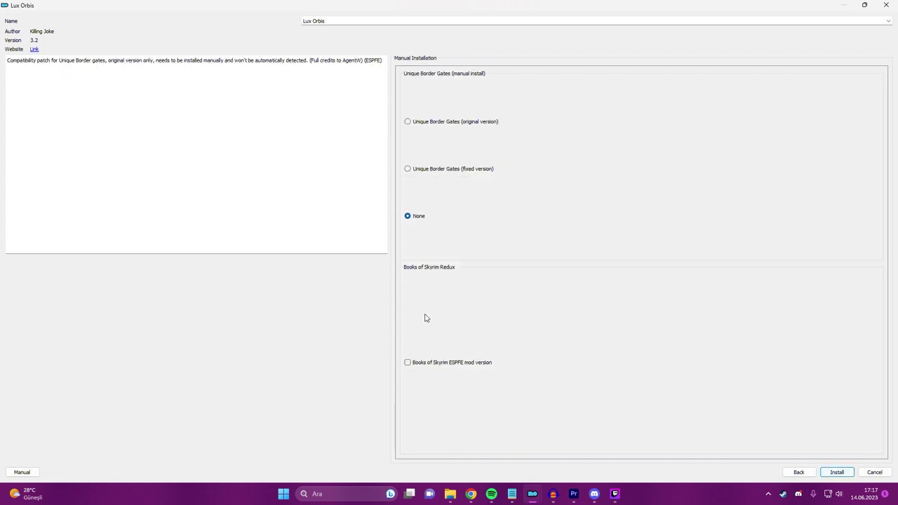
key(Return)
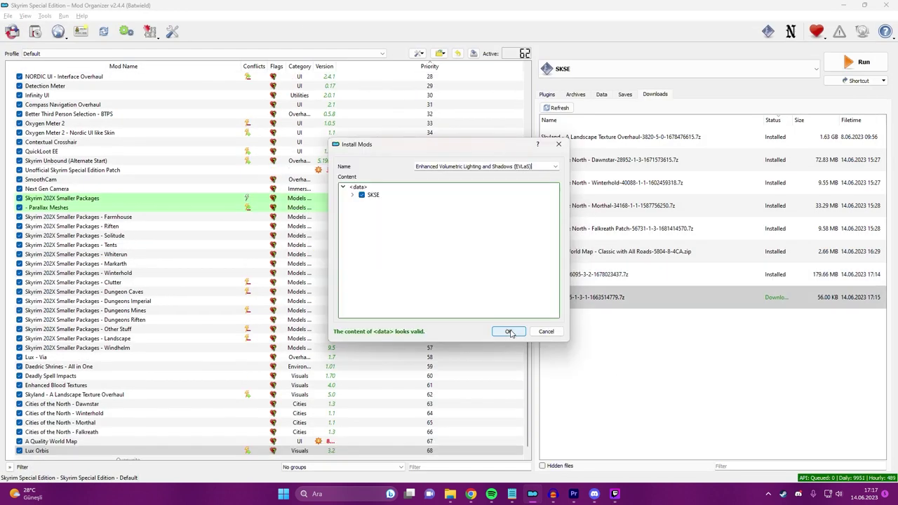
Install Enhanced Volumetric Lighting and Shadows (EVLaS) under its suggested name
click(508, 332)
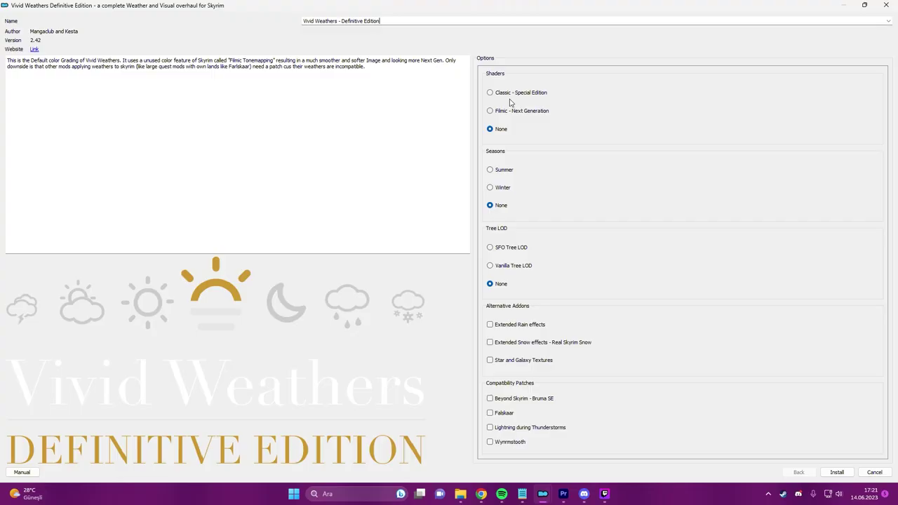
Install Vivid Weathers with Filmic - Next Generation shaders, no season, Vanilla Tree LOD, all three alternative addons and no compatibility patches
mouse_move(509, 98)
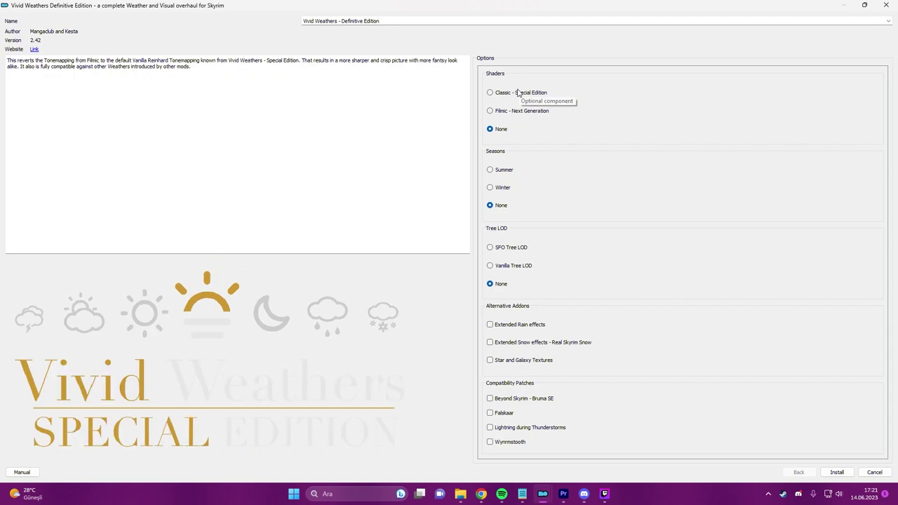
mouse_move(522, 118)
click(442, 196)
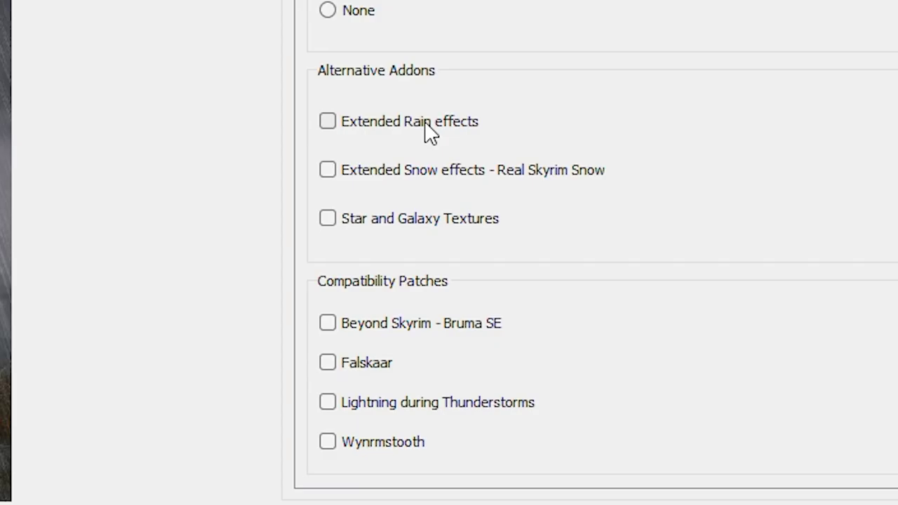
click(379, 122)
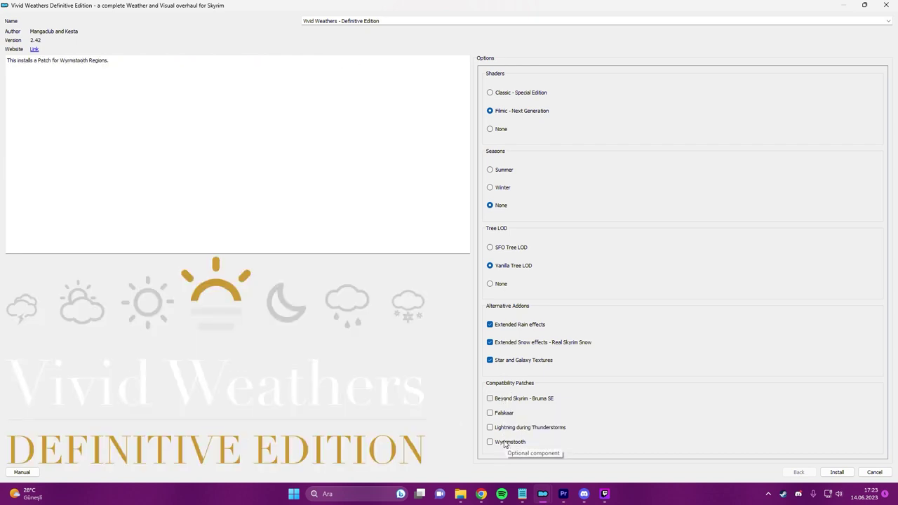
click(837, 473)
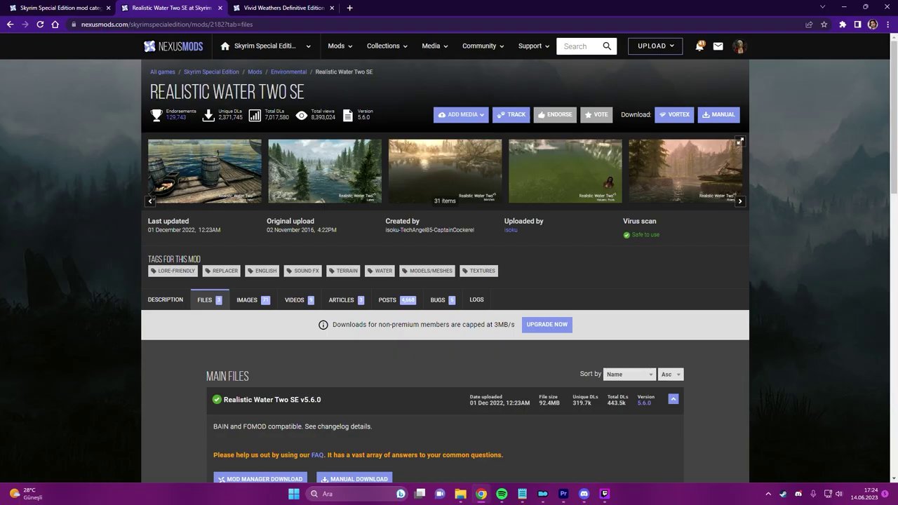
Request the mod manager download of Realistic Water Two SE v5.6.0 from its main files
scroll(194, 267, down, 4)
scroll(182, 266, up, 1)
click(269, 247)
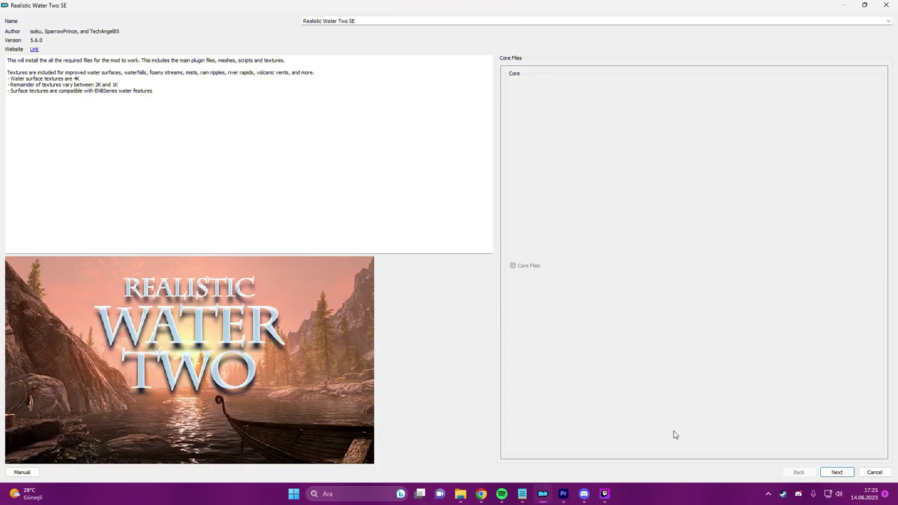
Accept the Realistic Water Two SE core files and skip all optional textures and the Alternative Volcanic Watercolor
click(837, 472)
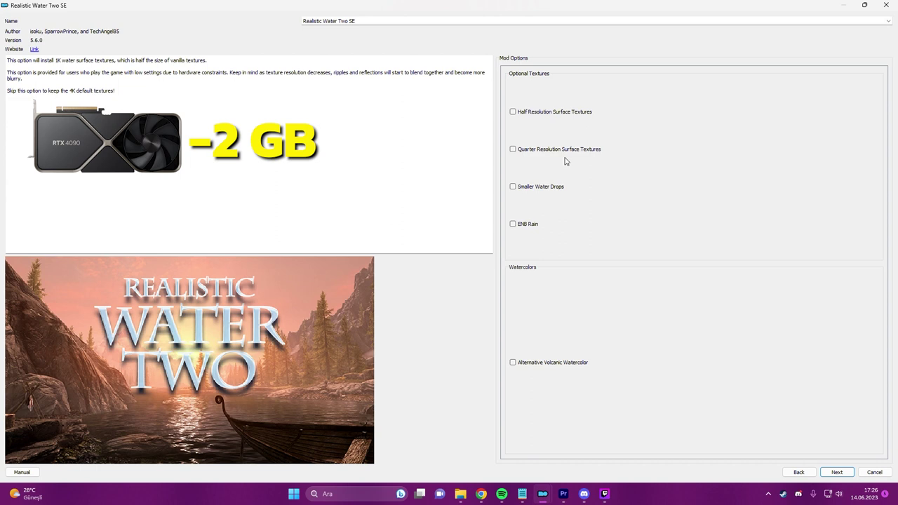
mouse_move(583, 121)
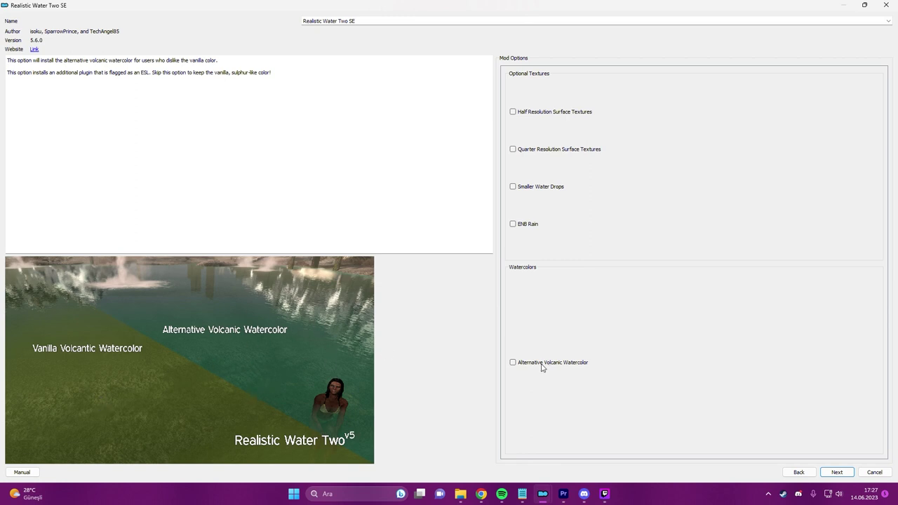
click(837, 472)
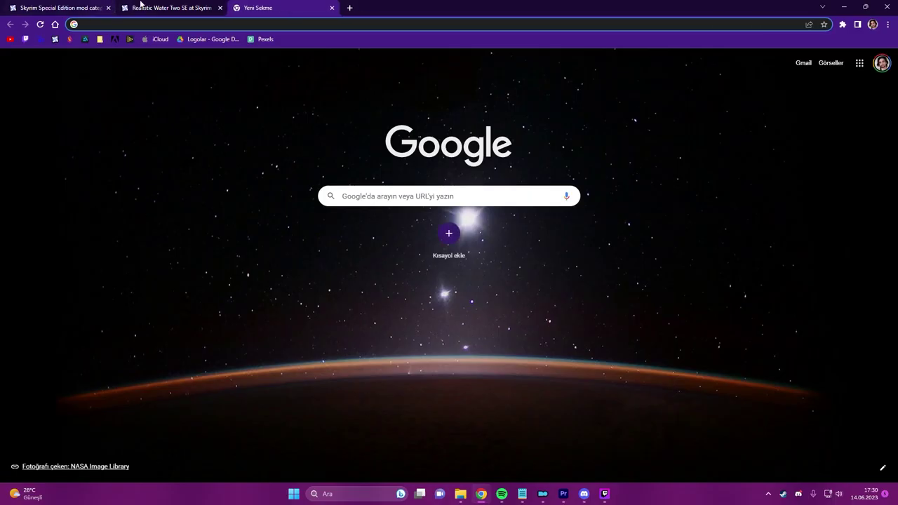
Close the two Nexus Mods pages and open the ENB website's TES Skyrim SE download page
click(222, 7)
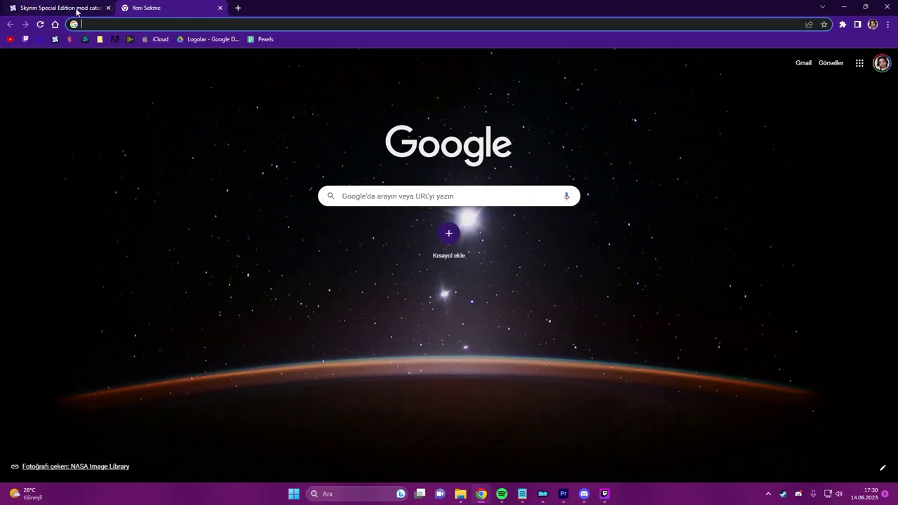
click(108, 7)
text(enb)
key(Return)
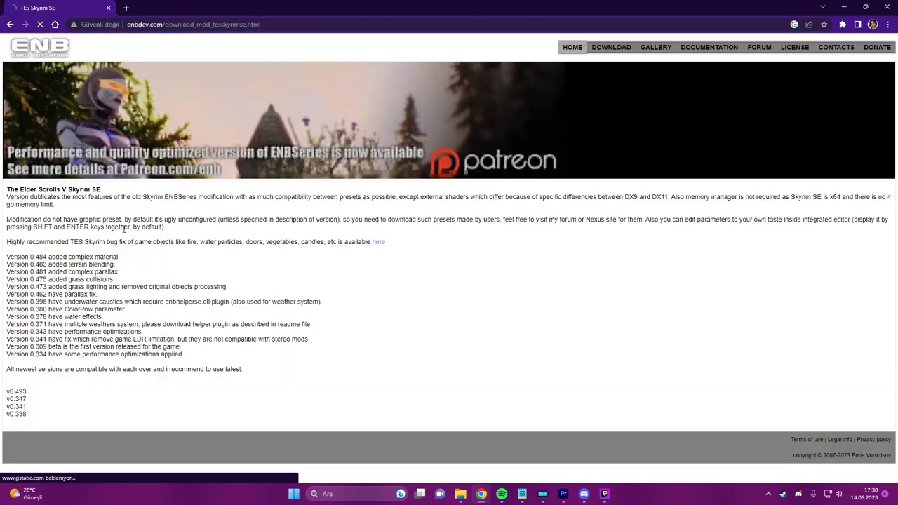
Download the ENBSeries v0.493 archive for TES Skyrim SE, open it in File Explorer and close the browser
scroll(11, 383, down, 1)
click(13, 379)
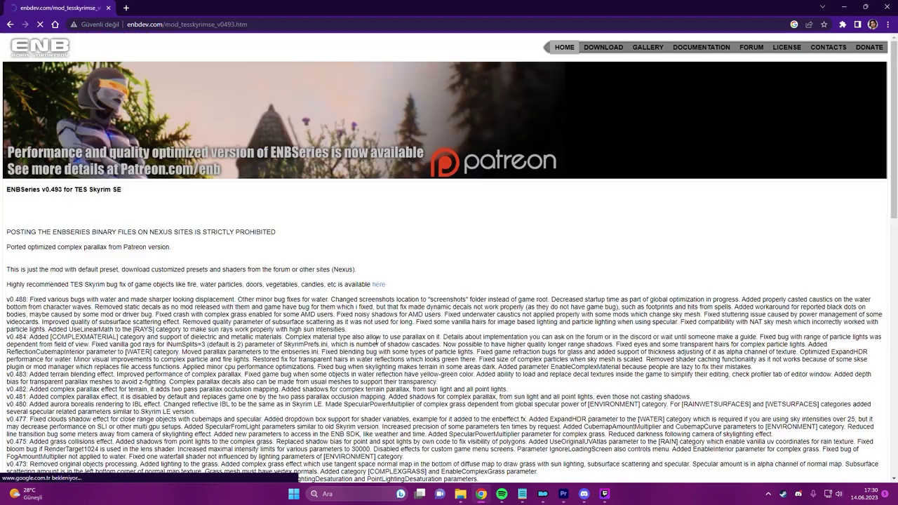
scroll(28, 396, down, 15)
click(32, 403)
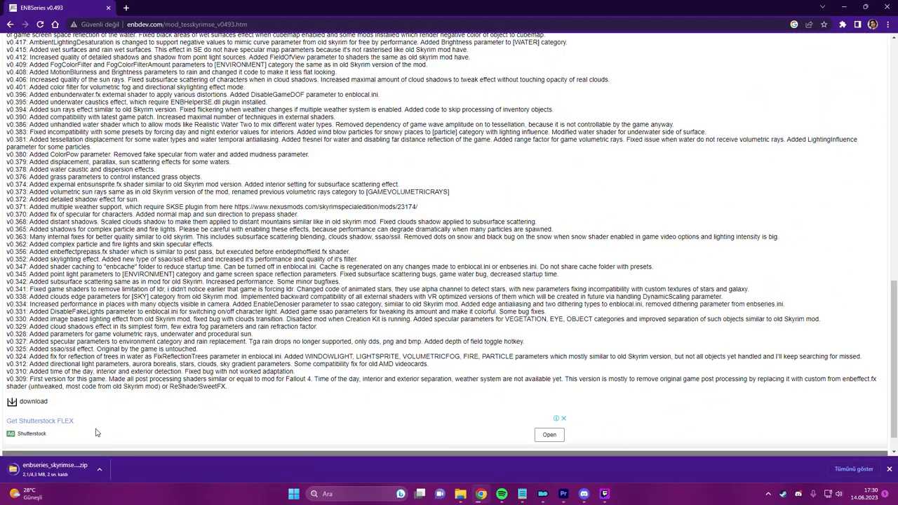
click(55, 468)
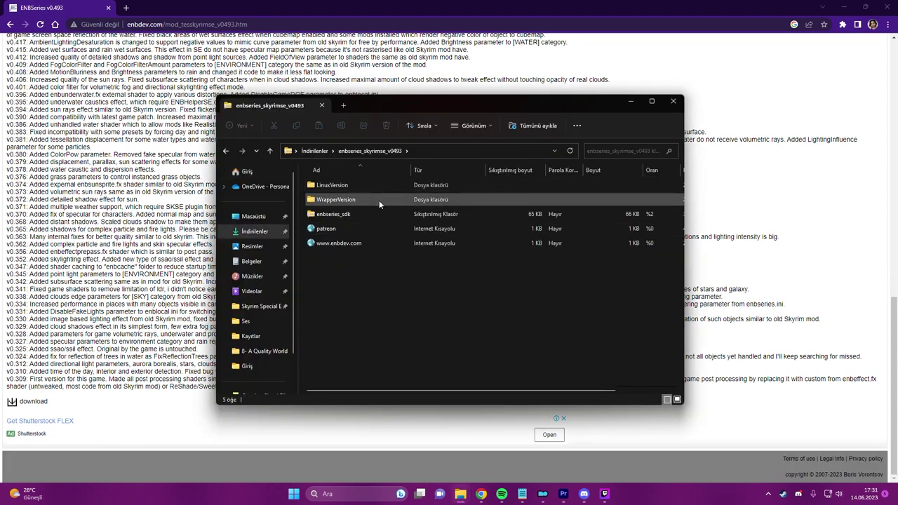
click(880, 7)
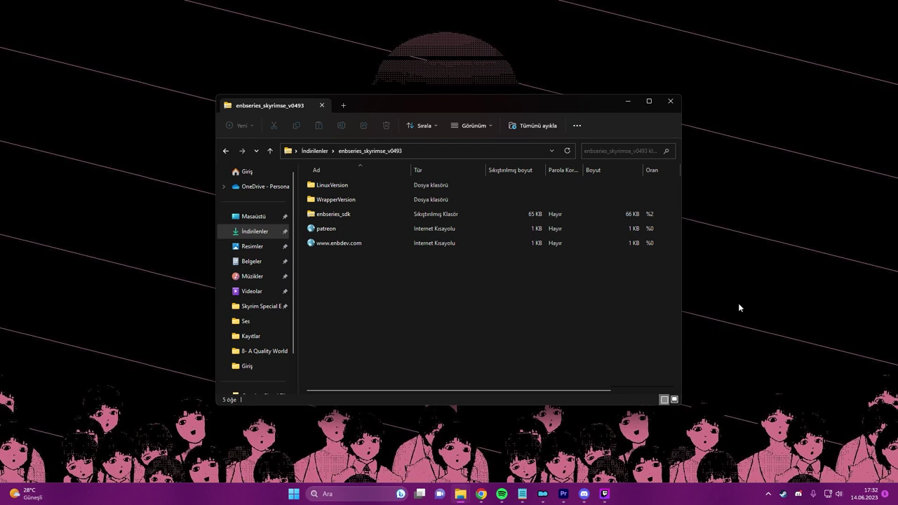
Copy d3d11.dll and d3dcompiler_46e.dll from the archive's WrapperVersion folder into the Skyrim Special Edition game folder
double_click(358, 201)
click(368, 206)
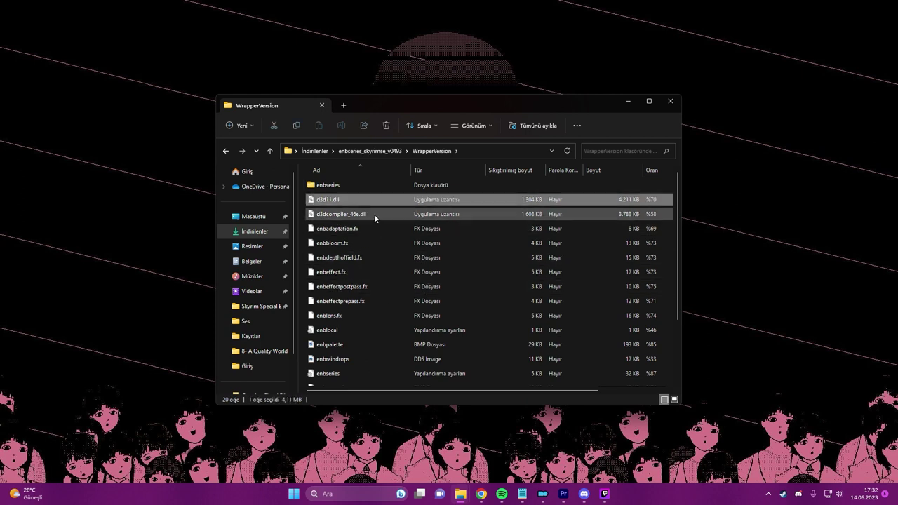
ctrl+click(387, 214)
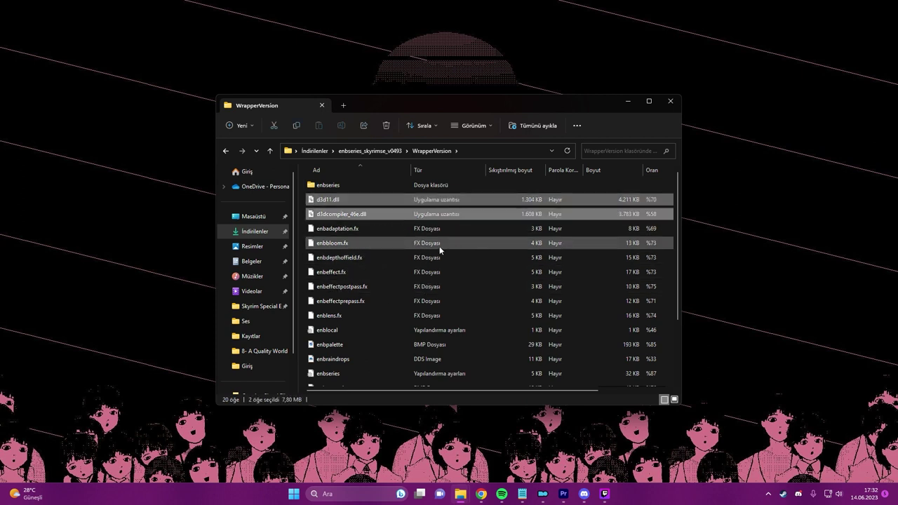
key(ctrl+c)
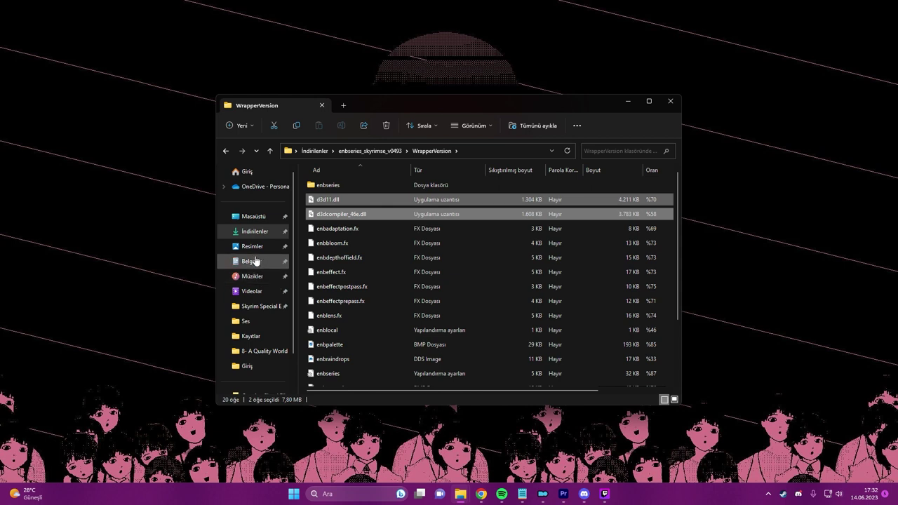
click(258, 306)
key(ctrl+v)
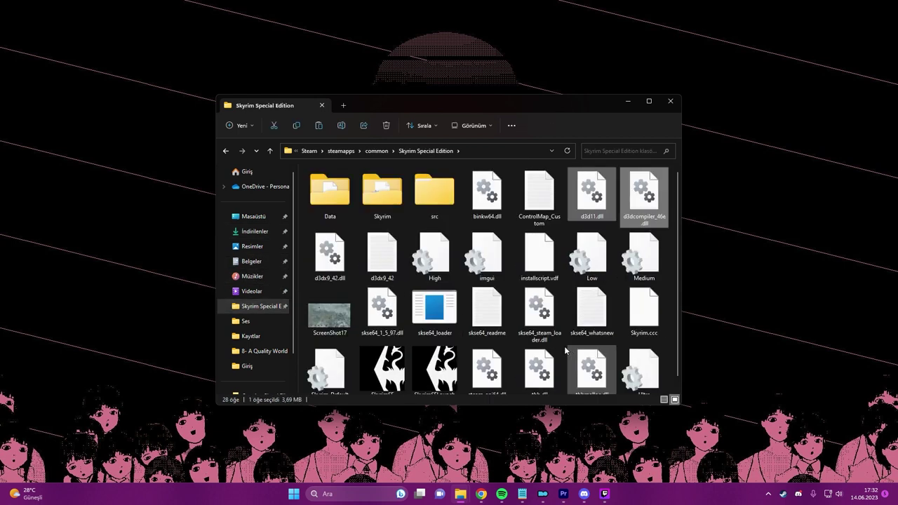
key(alt+Left)
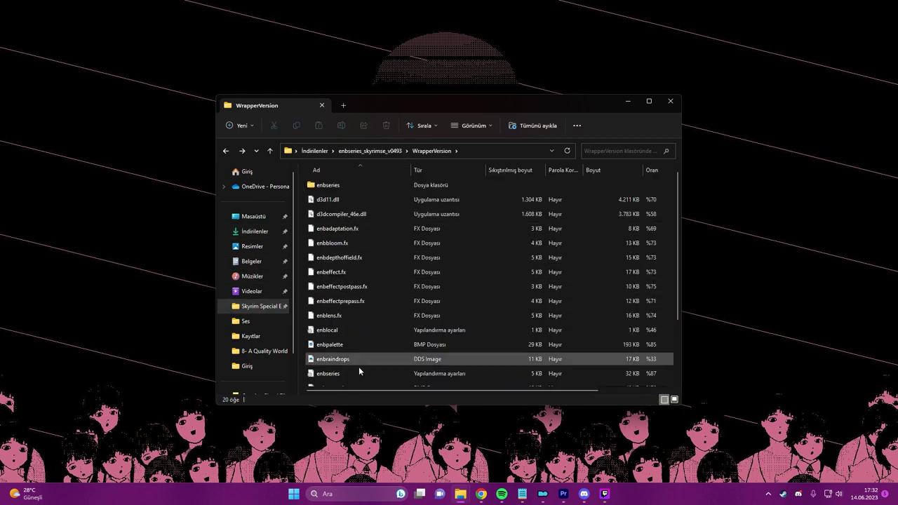
scroll(357, 372, down, 2)
scroll(358, 301, up, 3)
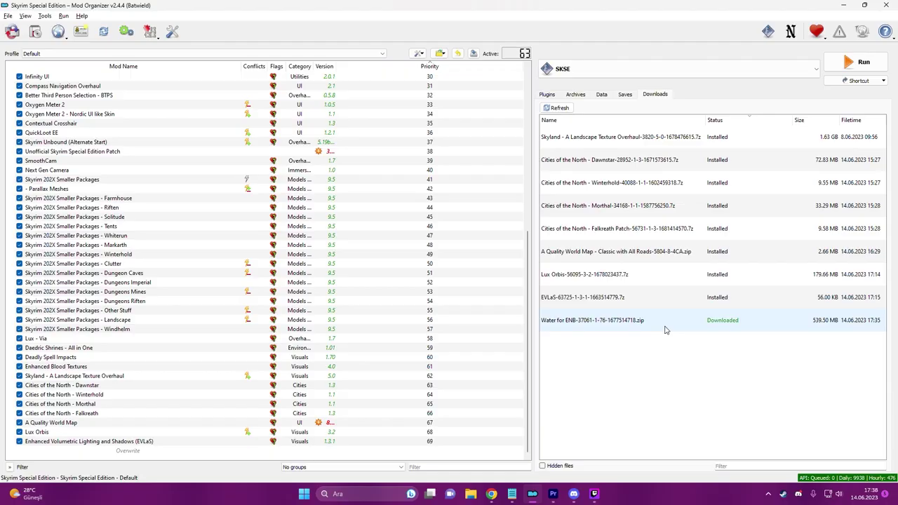
Start installing the downloaded Water for ENB archive, choosing the Wavy Rivers water color with No Legacy iNeed Support
double_click(666, 328)
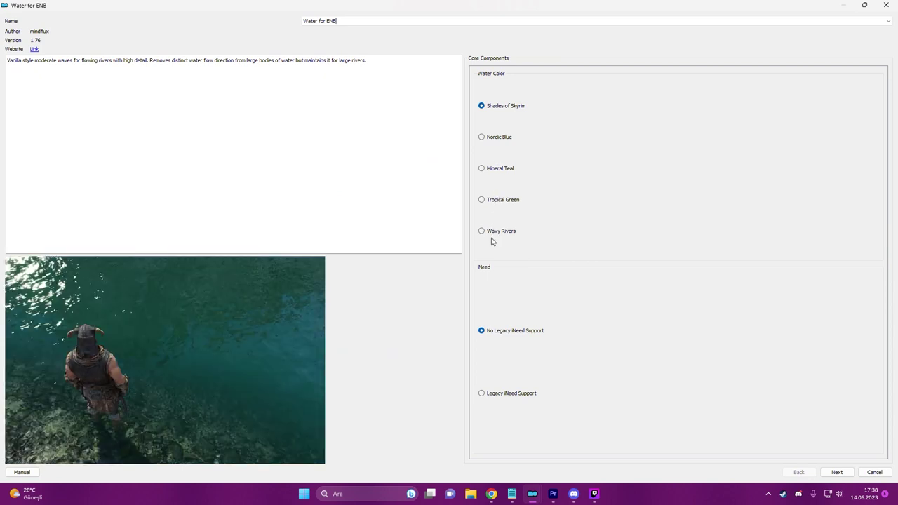
click(498, 139)
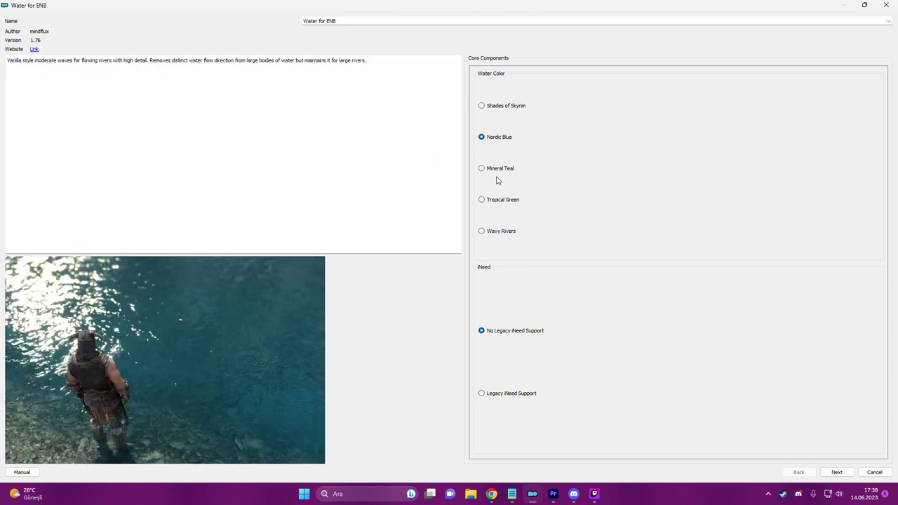
click(493, 232)
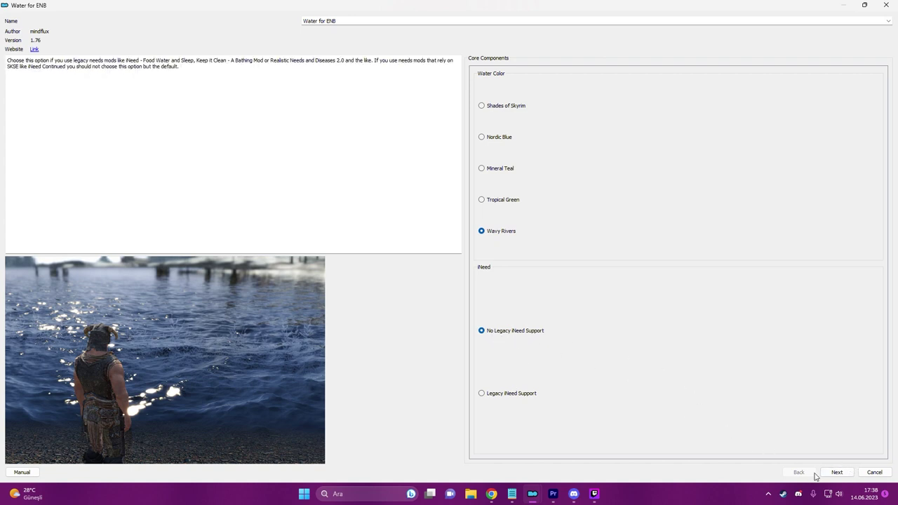
click(837, 473)
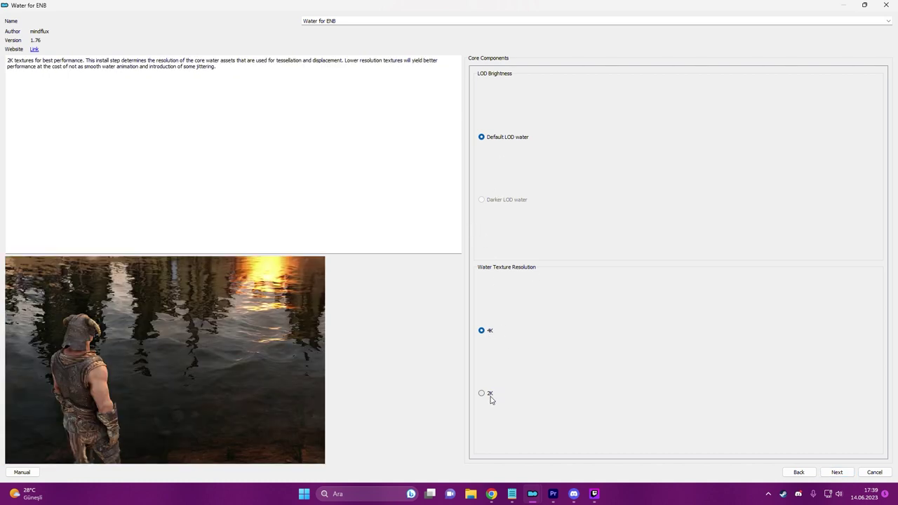
Keep default LOD water and 4K water and waterfall textures, install Water for ENB without patches, and enable the mod
click(835, 471)
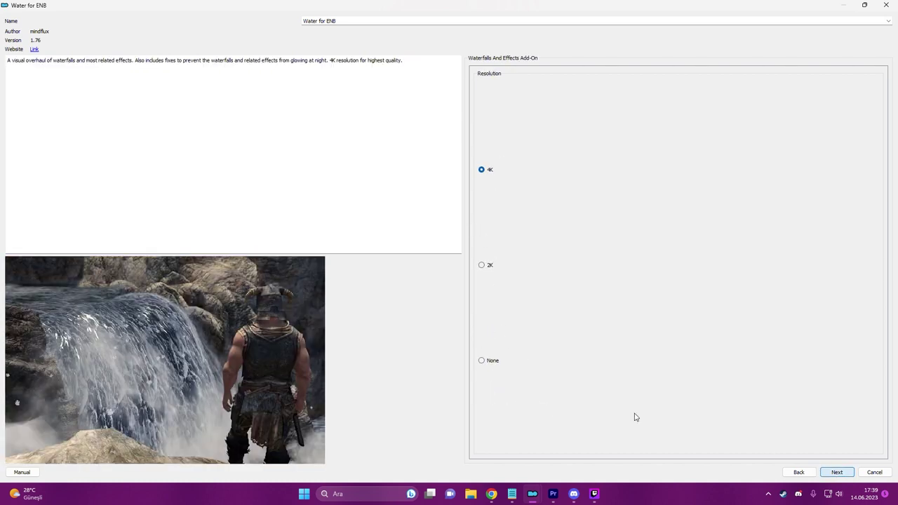
click(836, 472)
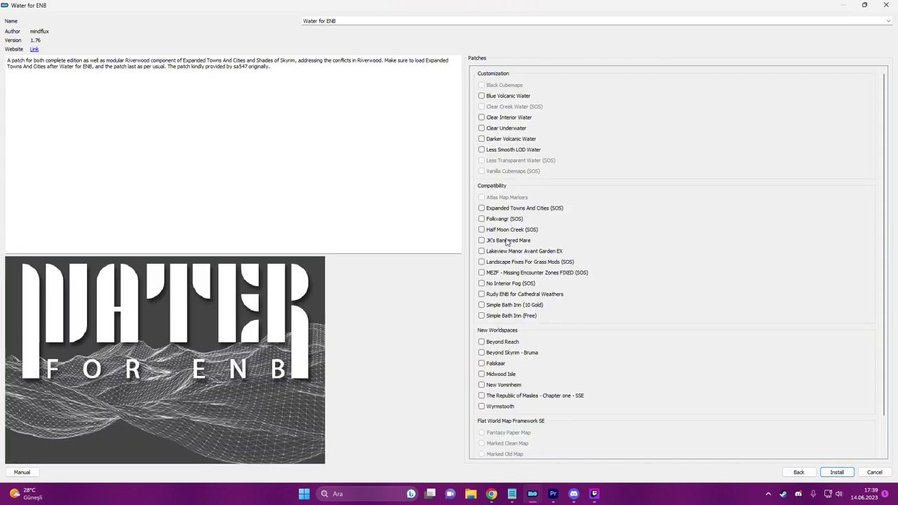
click(835, 472)
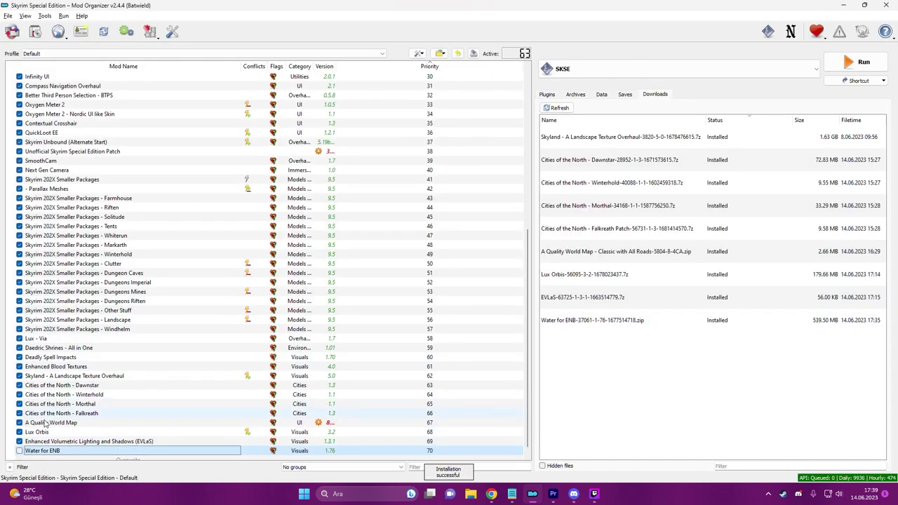
click(19, 450)
Install Splashes of Storms with the SSE v1.5.97 ("Special Edition") DLL
click(630, 348)
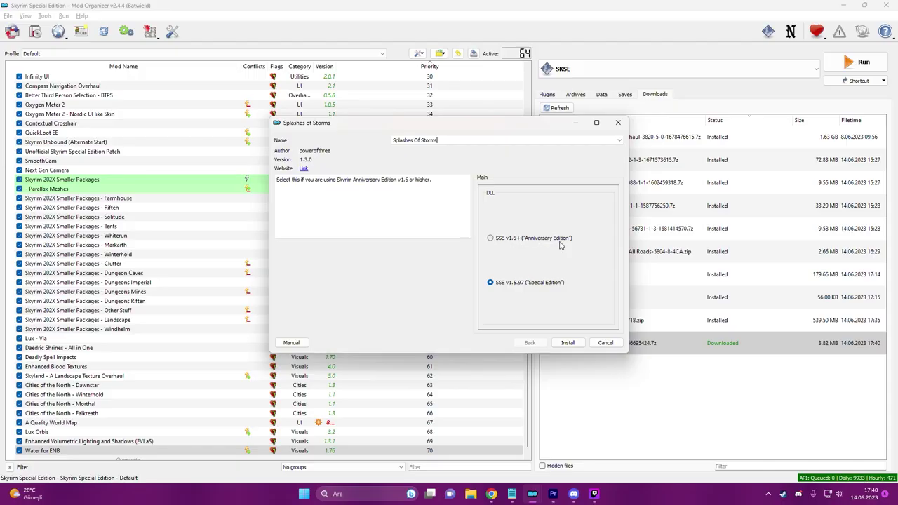
mouse_move(529, 288)
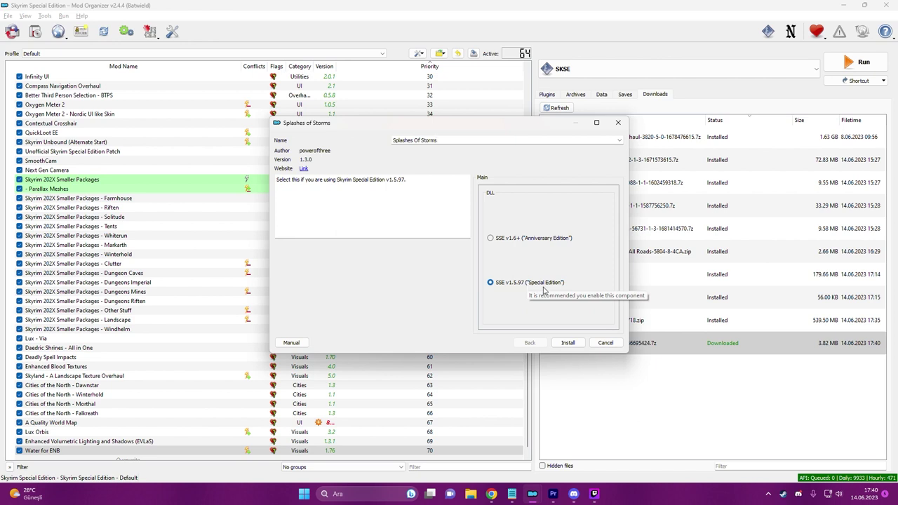
click(568, 343)
View the Nexus page of Rudy fix for Splashes of Storms and ENB and install its downloaded archive in Mod Organizer
click(843, 5)
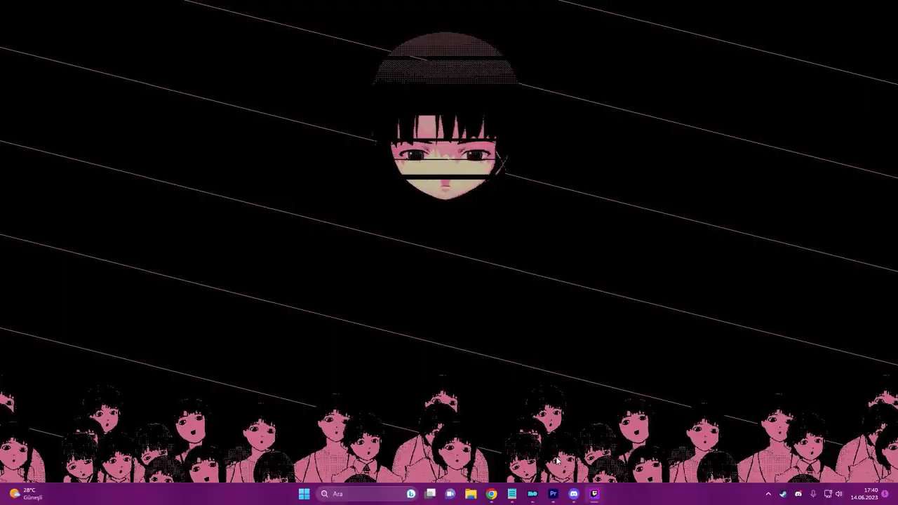
key(alt+Tab)
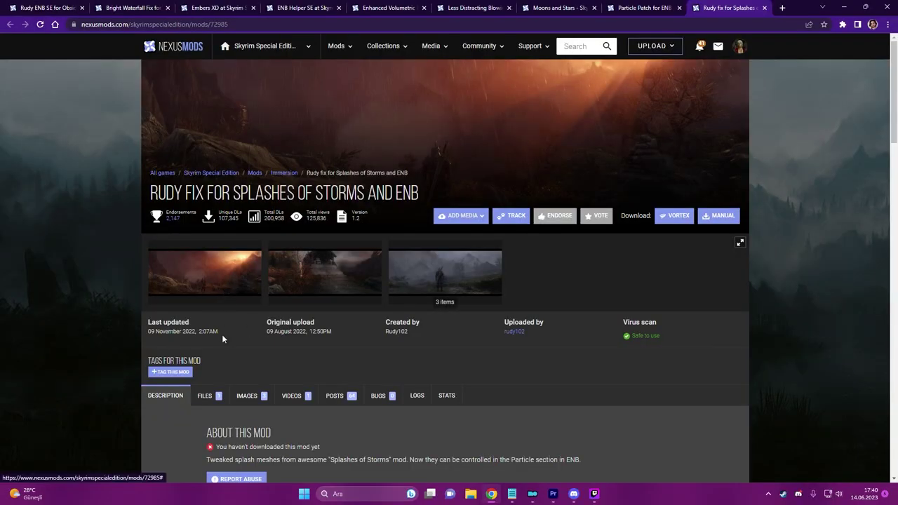
key(alt+Tab)
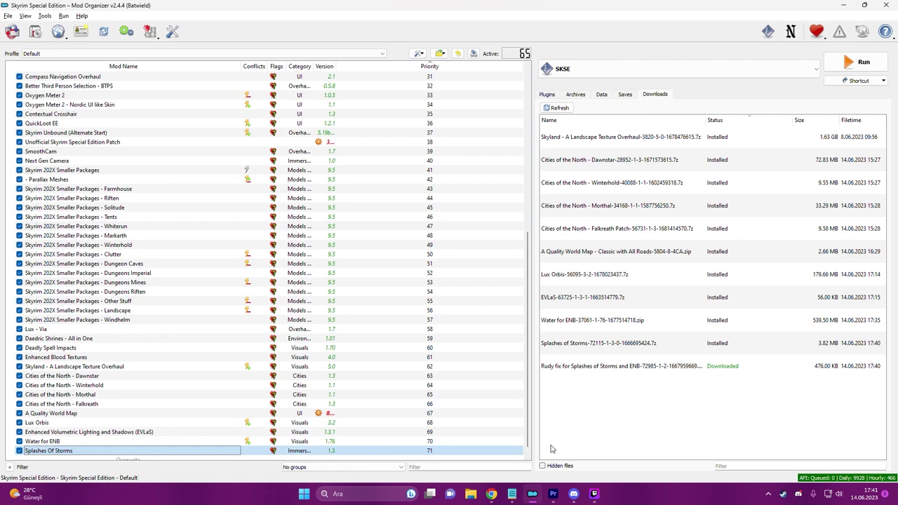
double_click(544, 365)
key(alt+Tab)
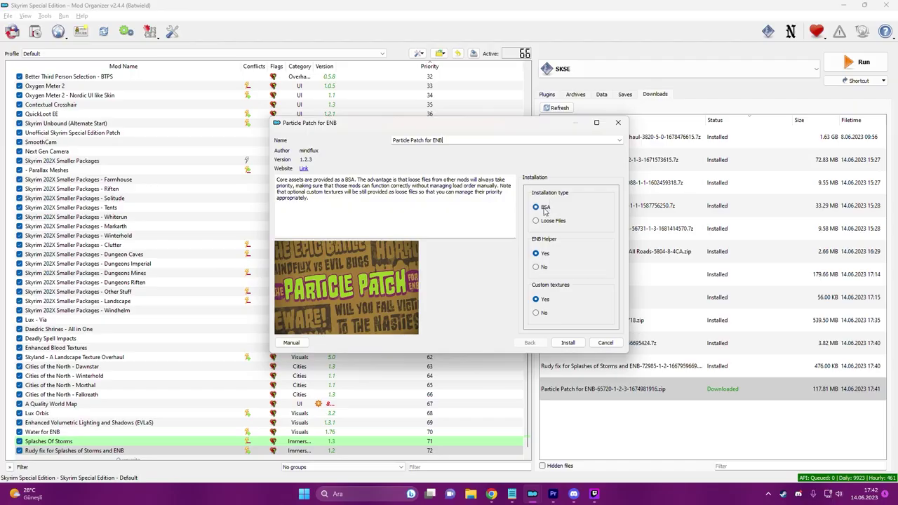
Install Particle Patch for ENB as BSA with ENB Helper and custom textures set to Yes, and enable the mod
click(539, 256)
mouse_move(545, 305)
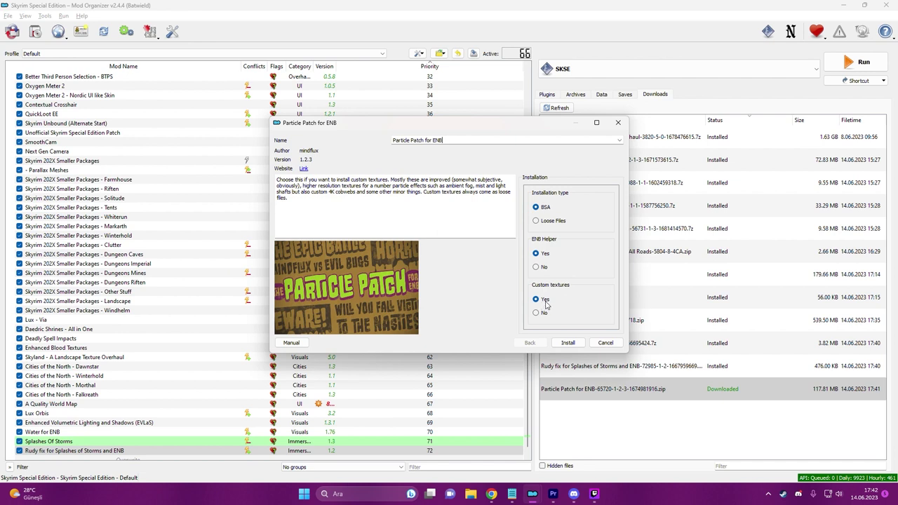
click(568, 342)
click(19, 450)
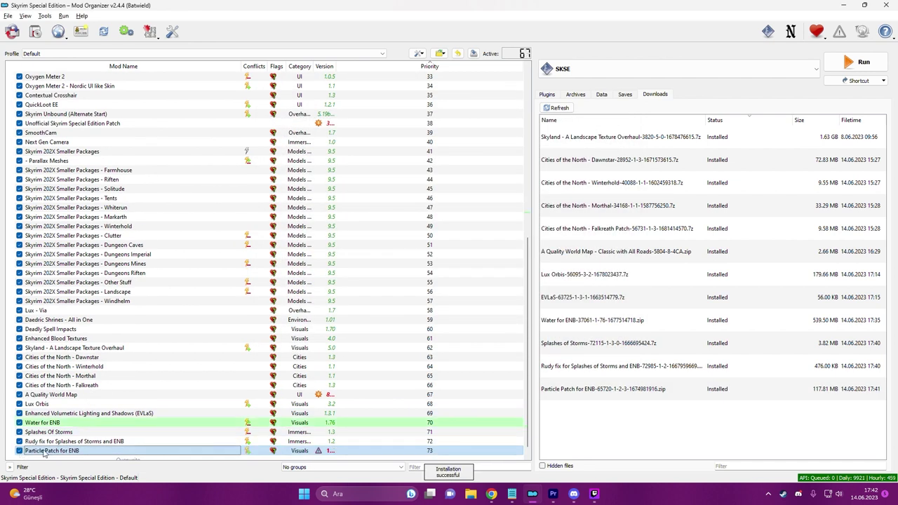
Close the Particle Patch page in the browser to reach Moons and Stars - Sky Overhaul SKSE, and return to Mod Organizer
click(843, 5)
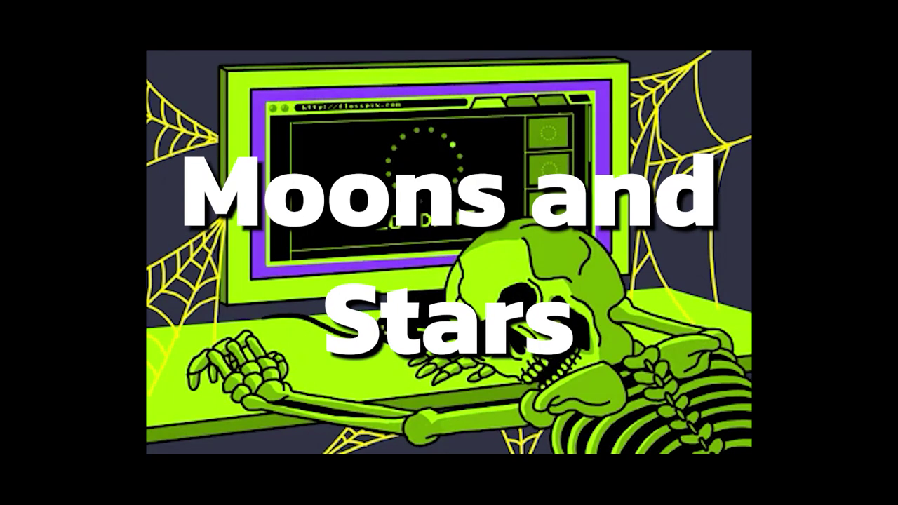
key(ctrl+w)
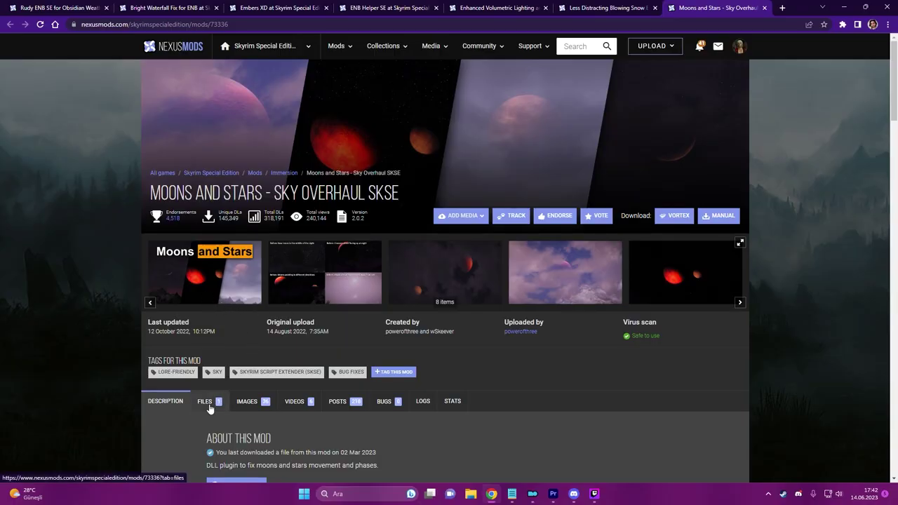
click(533, 493)
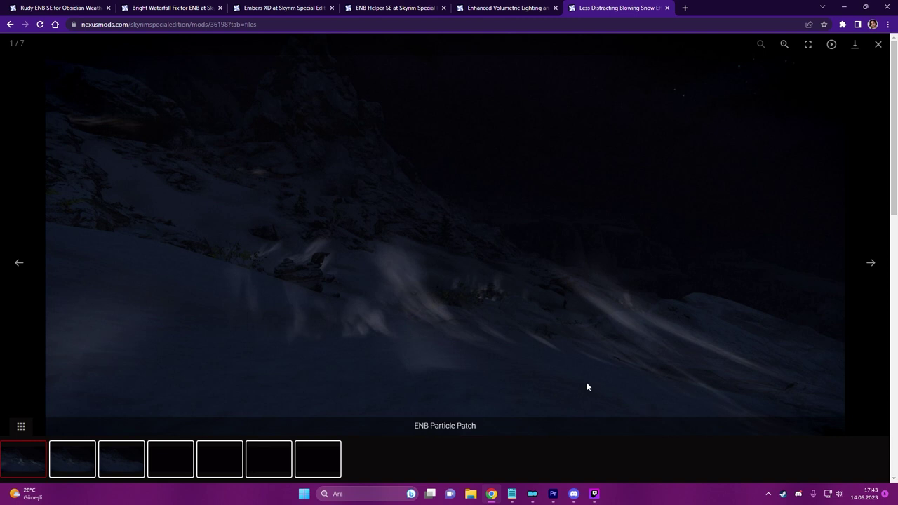
Close the blowing snow image preview and its mod page, and manually download ENB Helper SE 1.5 for SSE 1.5.97
key(Escape)
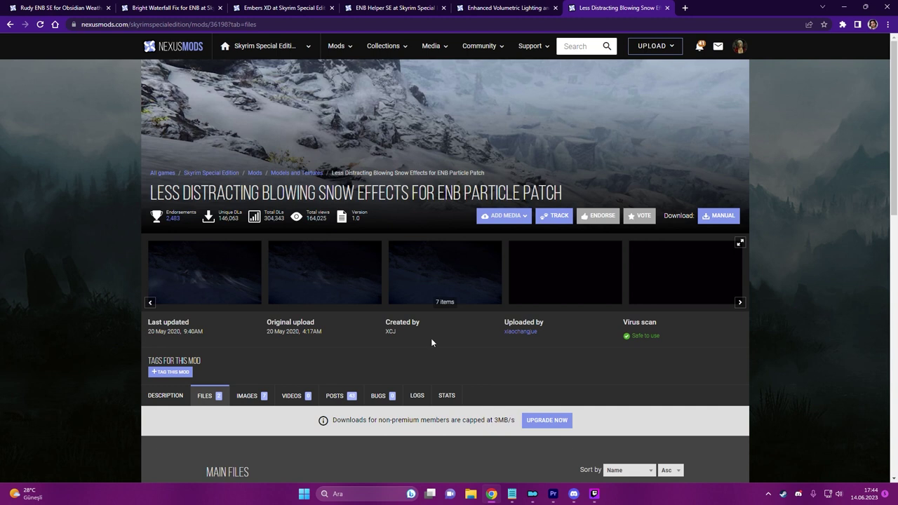
key(ctrl+w)
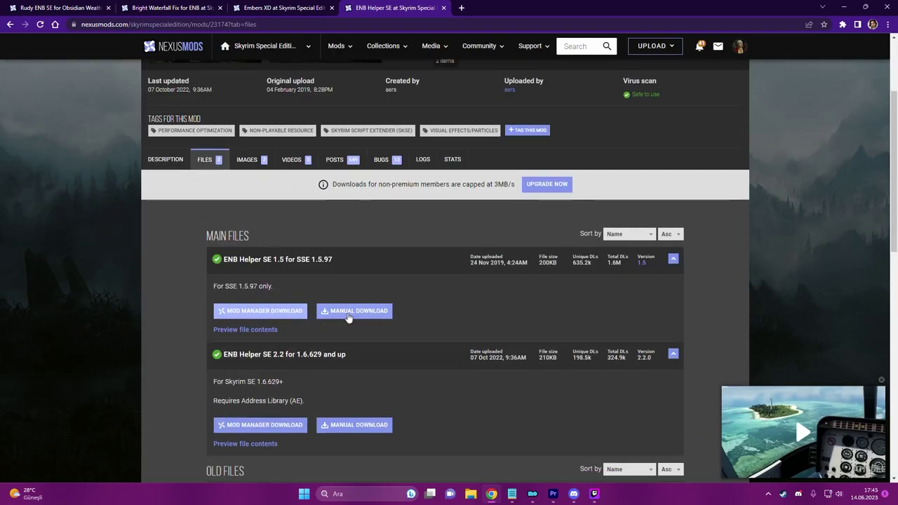
click(353, 311)
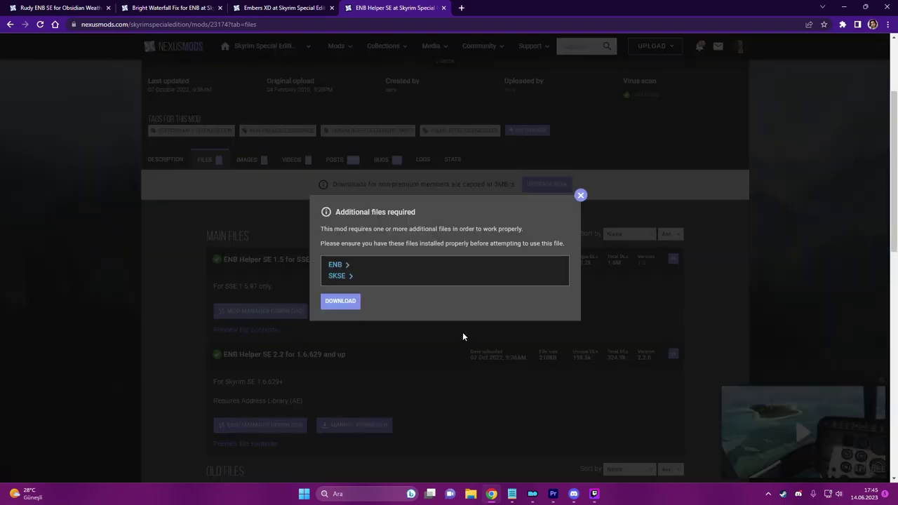
click(340, 302)
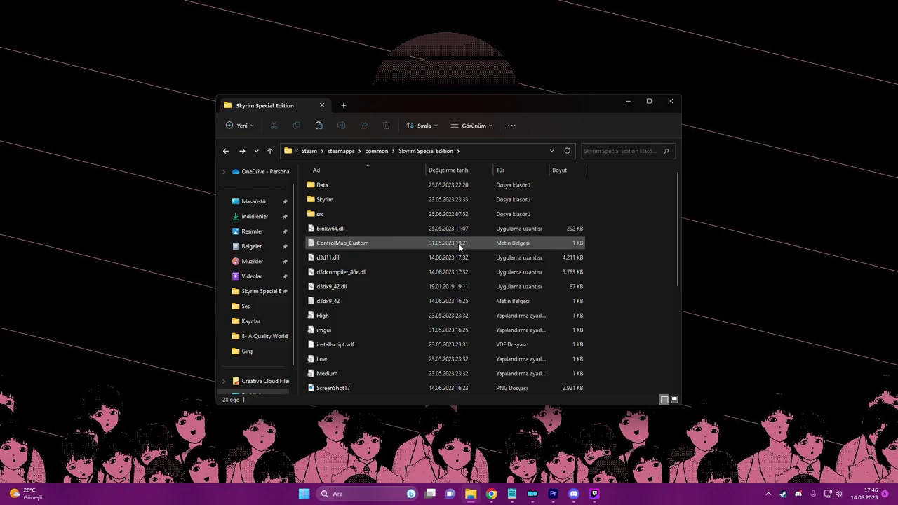
Create a folder named enbseries inside the Skyrim subfolder of the Skyrim Special Edition directory and open it
double_click(347, 199)
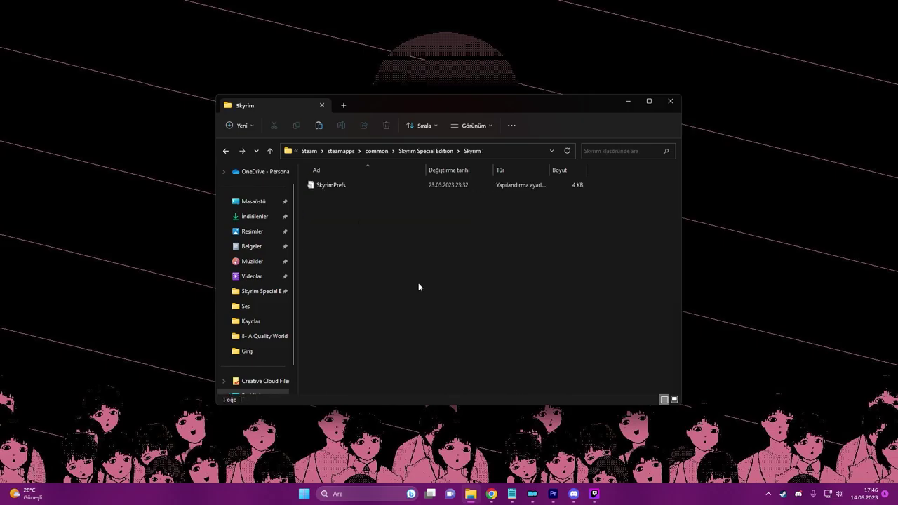
key(ctrl+shift+n)
text(enbseries)
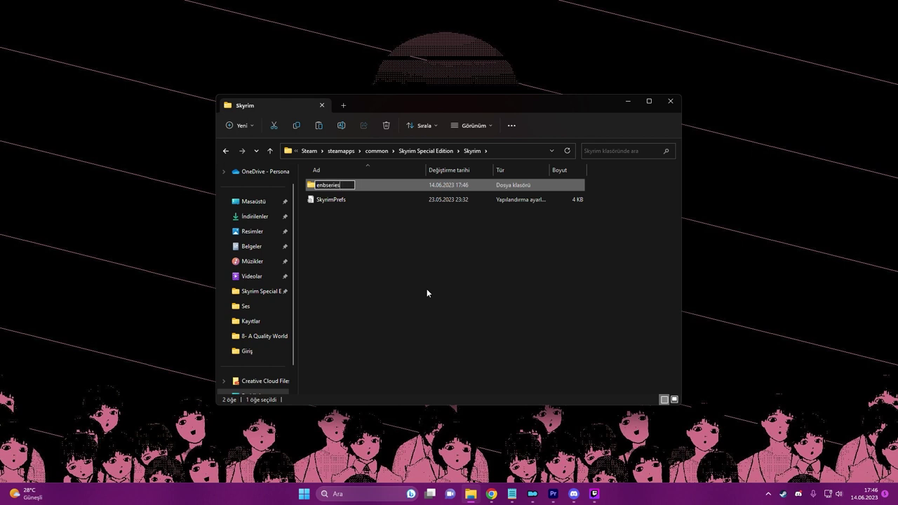
key(Return)
key(Return)
Open the downloads folder in a second File Explorer tab and browse the ENB Helper SE archive to data\skse\plugins
middle_click(255, 216)
click(363, 105)
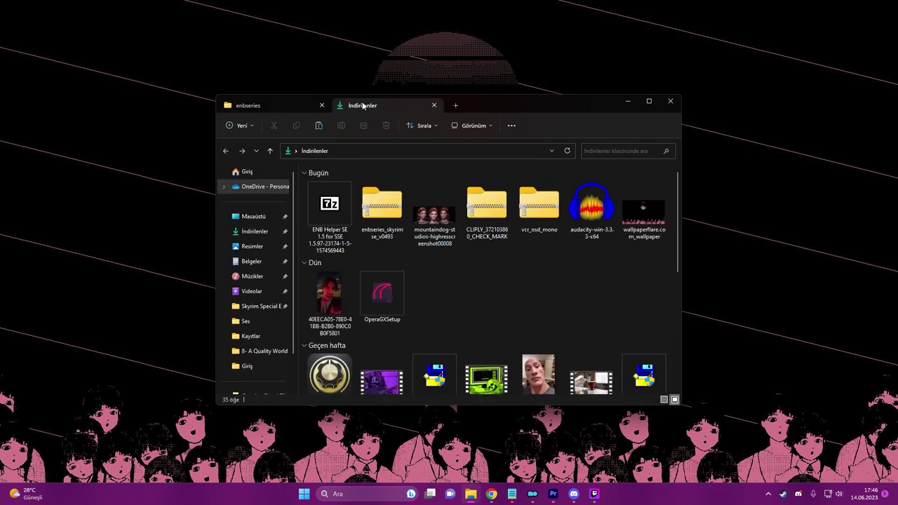
double_click(329, 204)
key(Return)
key(Return)
key(Return)
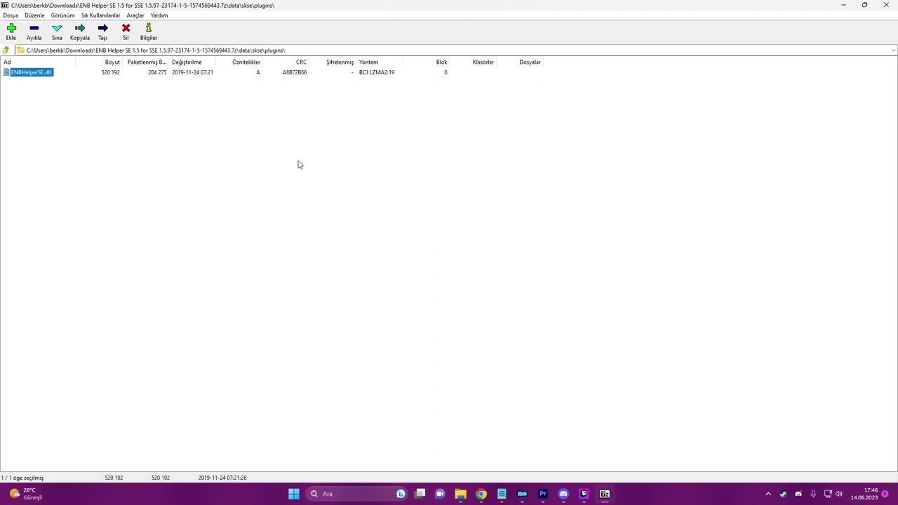
Shrink the archive window and copy ENBHelperSE.dll into the enbseries folder
double_click(294, 5)
drag(337, 146, 187, 144)
drag(98, 213, 561, 232)
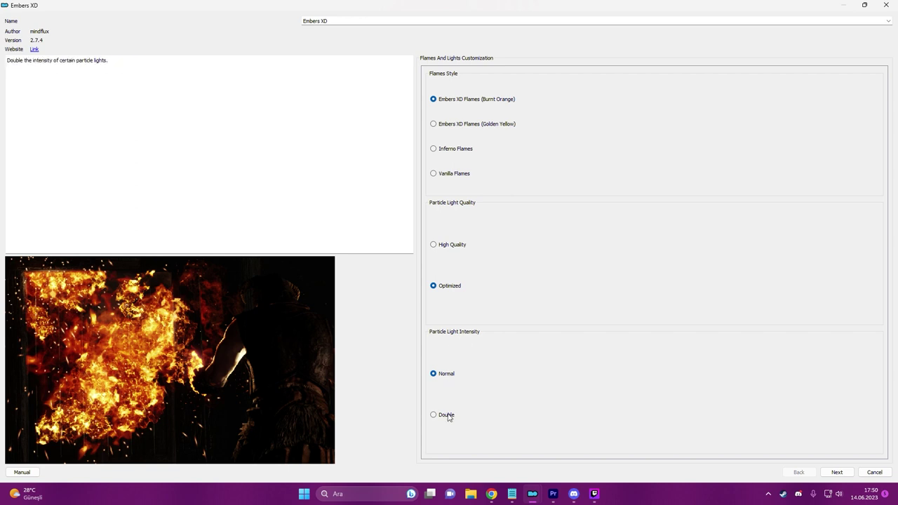
Keep Burnt Orange flames, Optimized particle light quality and Normal intensity for Embers XD, and select the Lux Orbis plugin
click(842, 472)
click(451, 330)
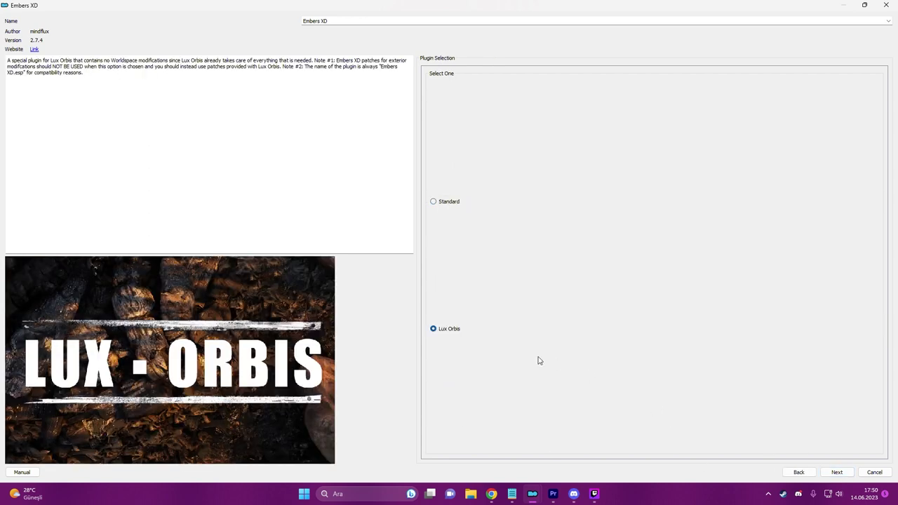
click(835, 472)
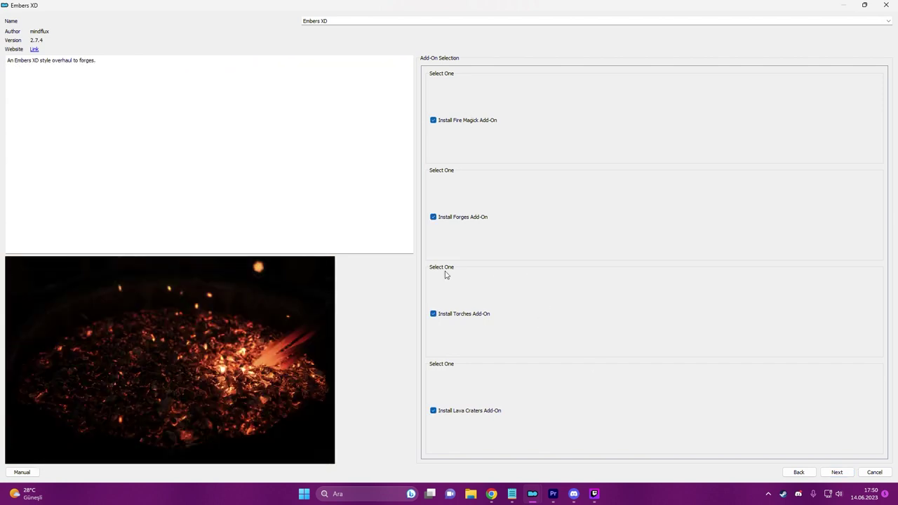
Keep the Fire Magick, Forges, Torches and Lava Craters add-ons, skip further customization, and finish installing Embers XD
click(837, 473)
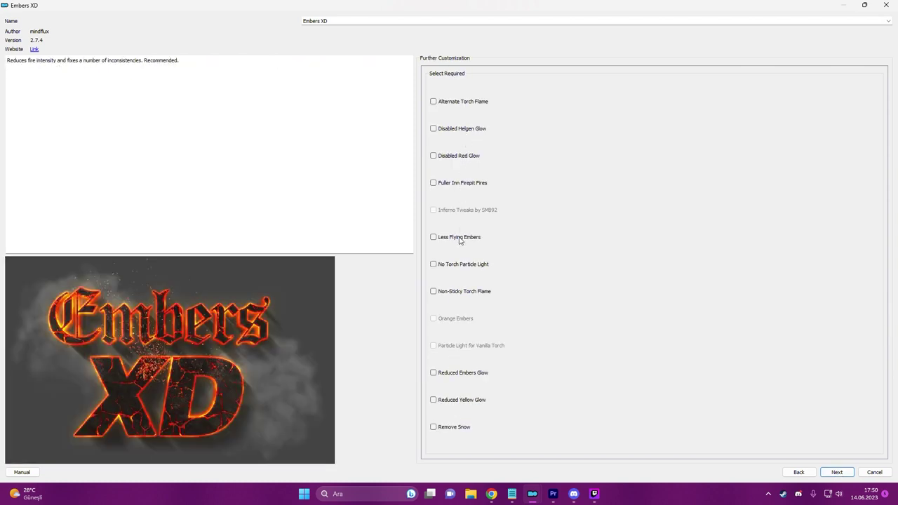
click(837, 473)
scroll(531, 281, down, 5)
click(837, 472)
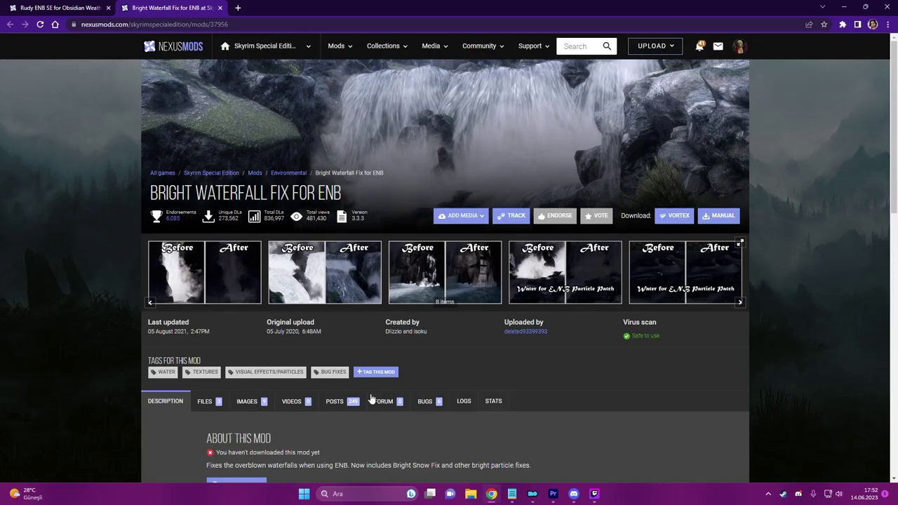
Download the Water for ENB Particle Patch file from the Bright Waterfall Fix for ENB page through the mod manager
click(210, 402)
scroll(179, 351, down, 1)
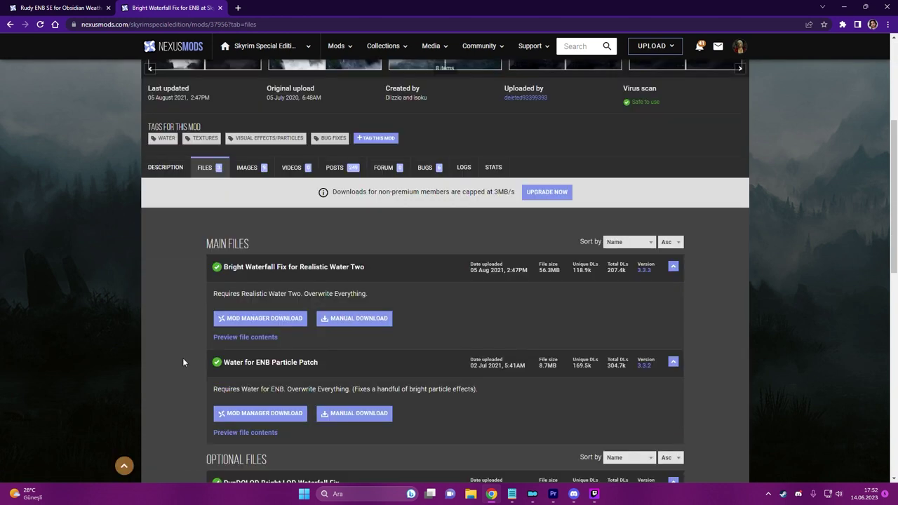
scroll(176, 355, down, 1)
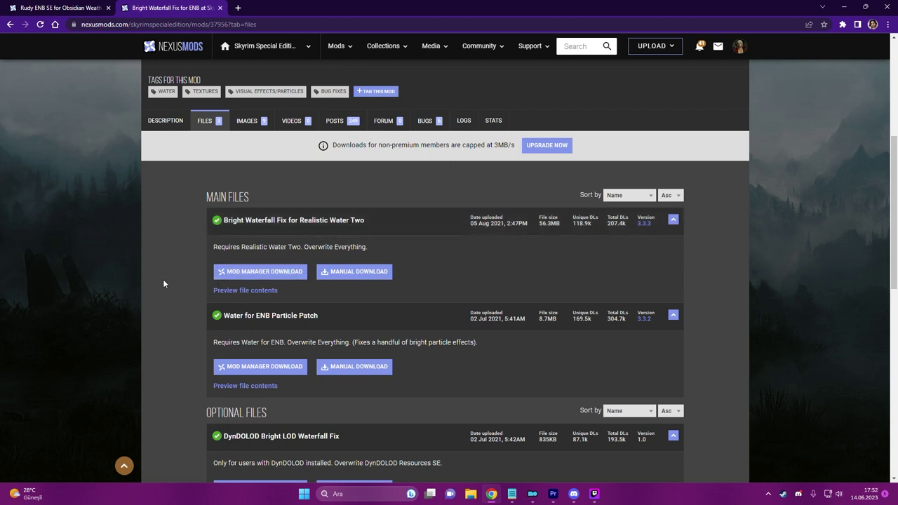
scroll(162, 282, down, 1)
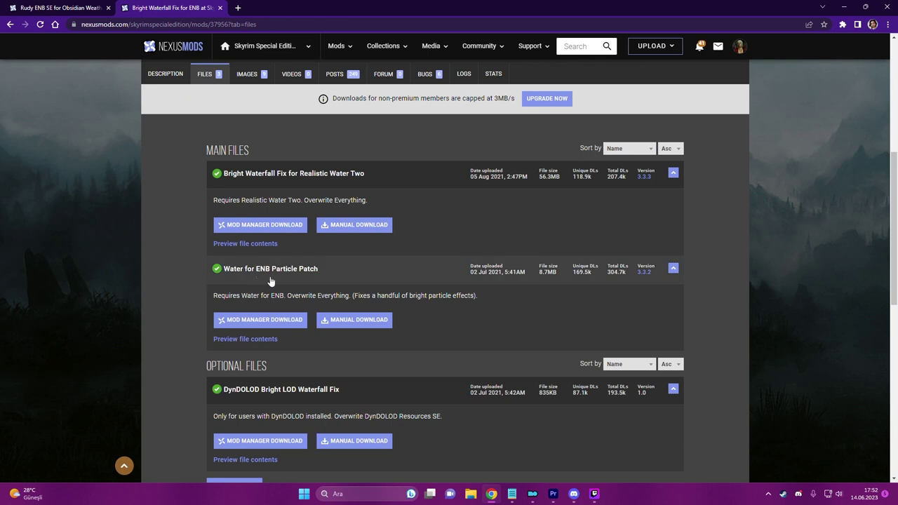
click(285, 324)
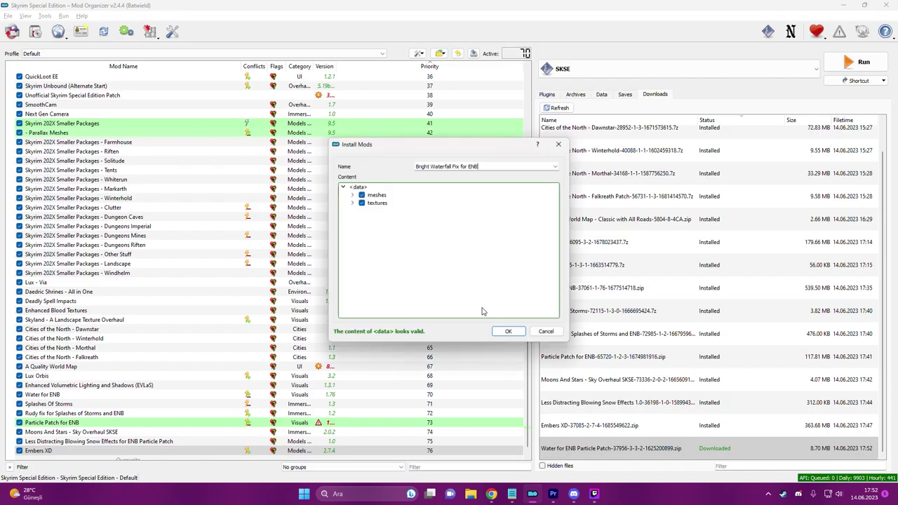
Install the Water for ENB Particle Patch archive under the name Bright Waterfall Fix for ENB
click(519, 333)
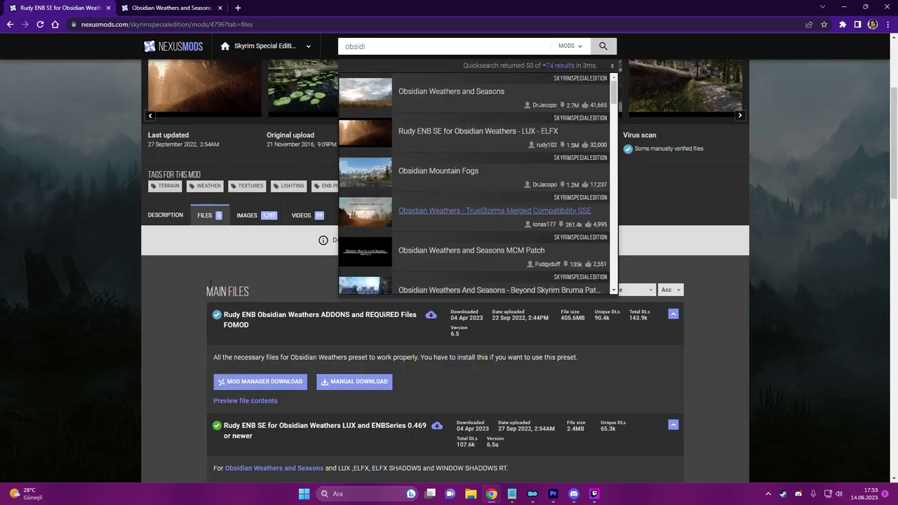
View the main files of Obsidian Weathers and Seasons on Nexus Mods, and switch to Mod Organizer
click(172, 5)
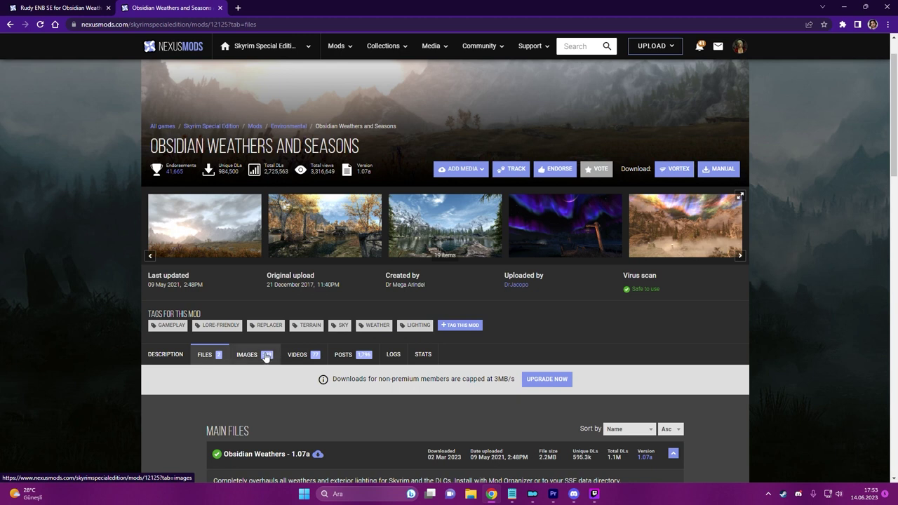
scroll(252, 362, down, 2)
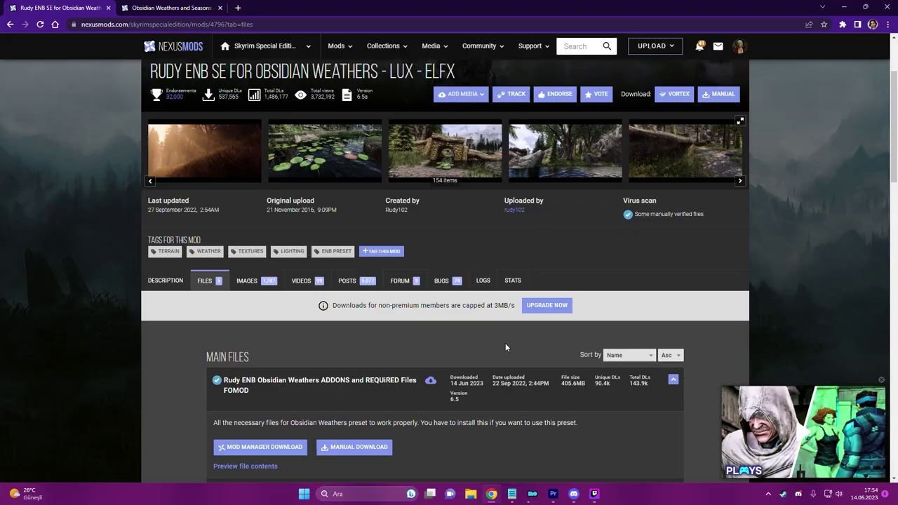
click(532, 494)
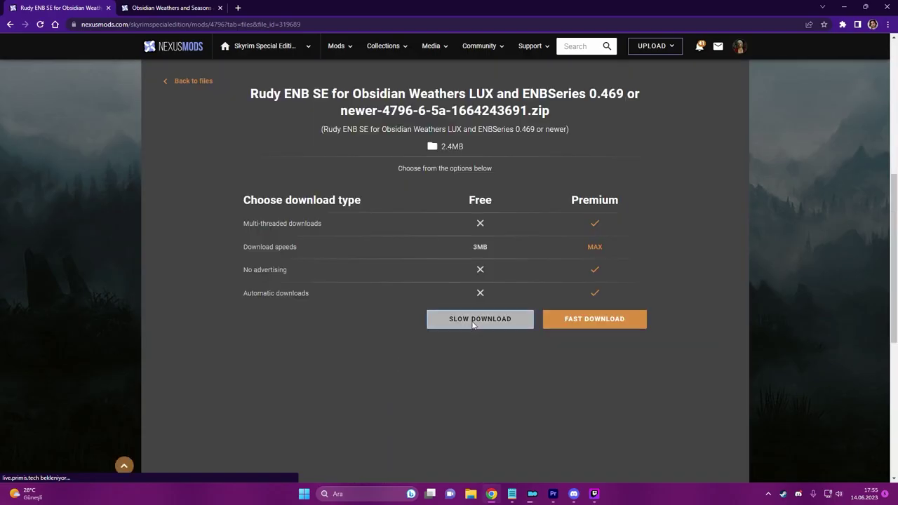
Start the slow download of Rudy ENB SE for Obsidian Weathers LUX and open the mod's files page in a new tab
click(480, 319)
scroll(186, 242, up, 3)
middle_click(207, 233)
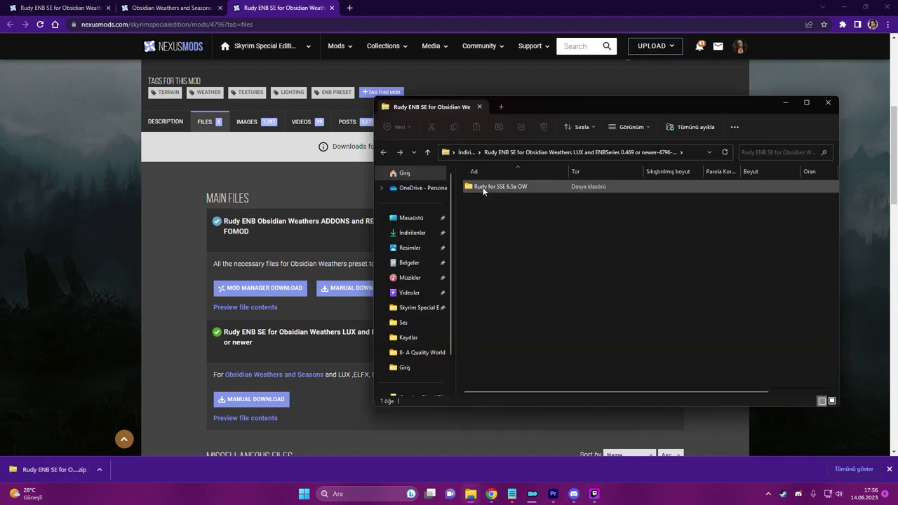
In the downloaded Rudy ENB archive, open Rudy for SSE 6.5a OW, ! Obsidian Weathers LUX, Normal Game, and [ Skyrim SE folder ]
double_click(483, 188)
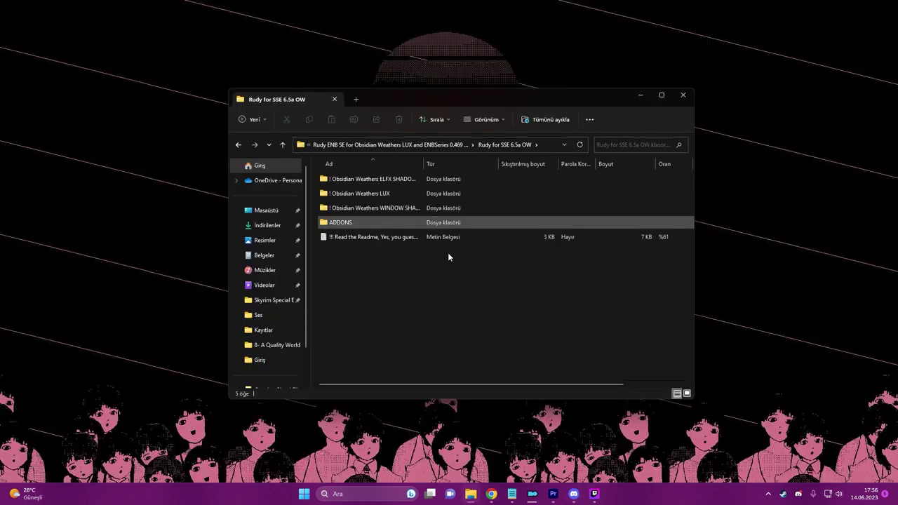
double_click(378, 199)
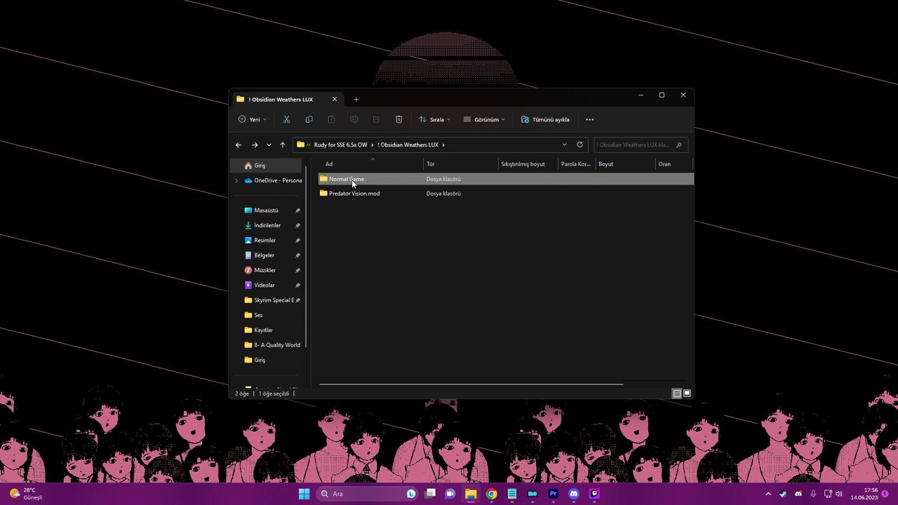
double_click(352, 180)
double_click(365, 179)
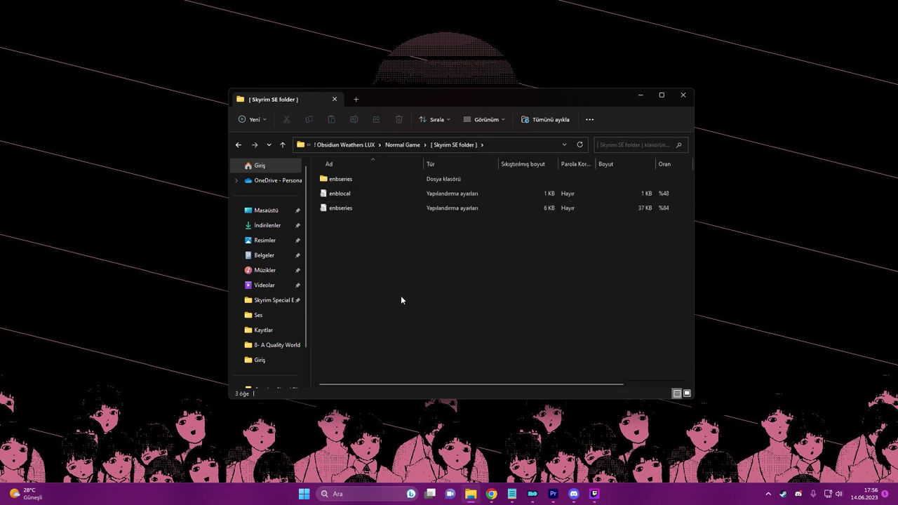
Copy the enbseries folder and the enblocal and enbseries configuration files into the Skyrim Special Edition game folder
drag(400, 294, 345, 182)
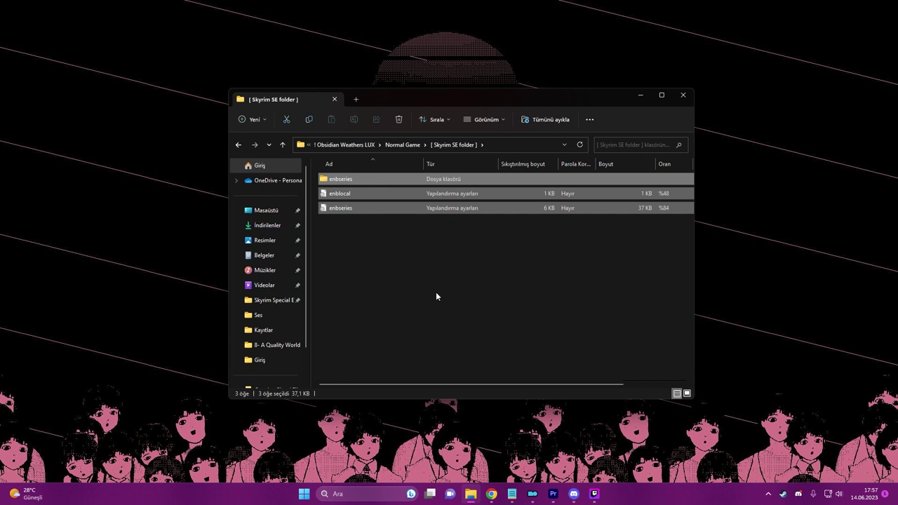
key(ctrl+c)
click(273, 299)
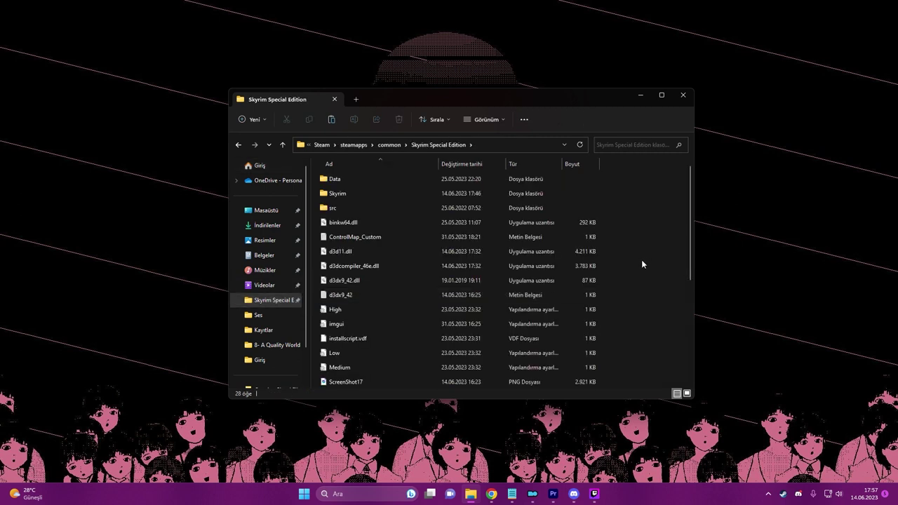
key(ctrl+v)
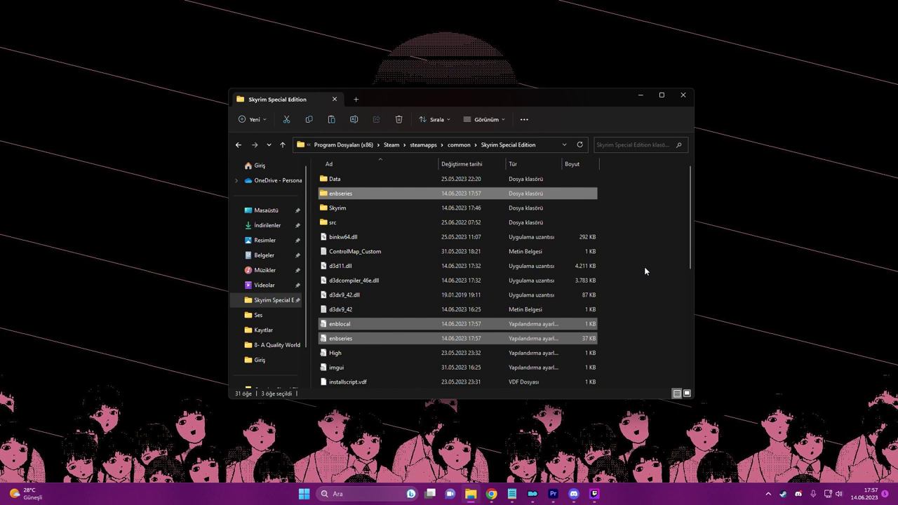
click(644, 266)
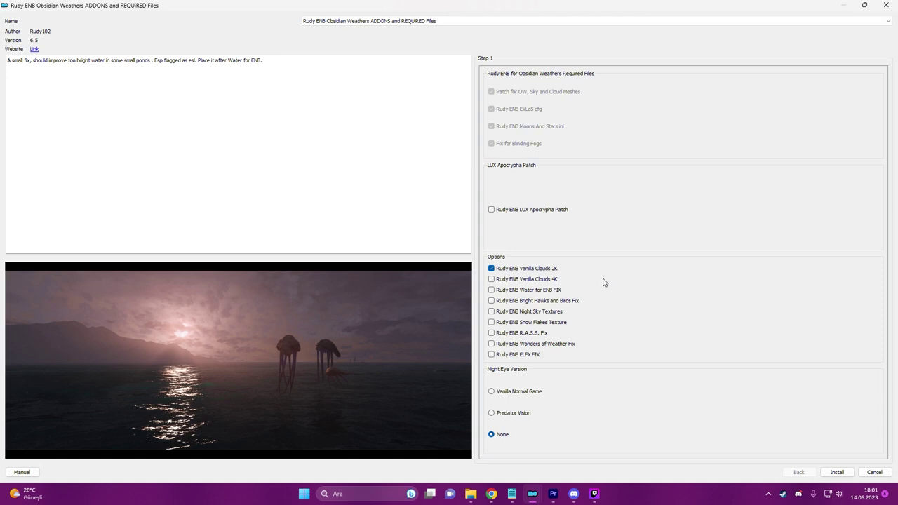
Enable Rudy ENB Night Sky Textures in the installer options for the Rudy ENB Obsidian Weathers add-ons
click(549, 316)
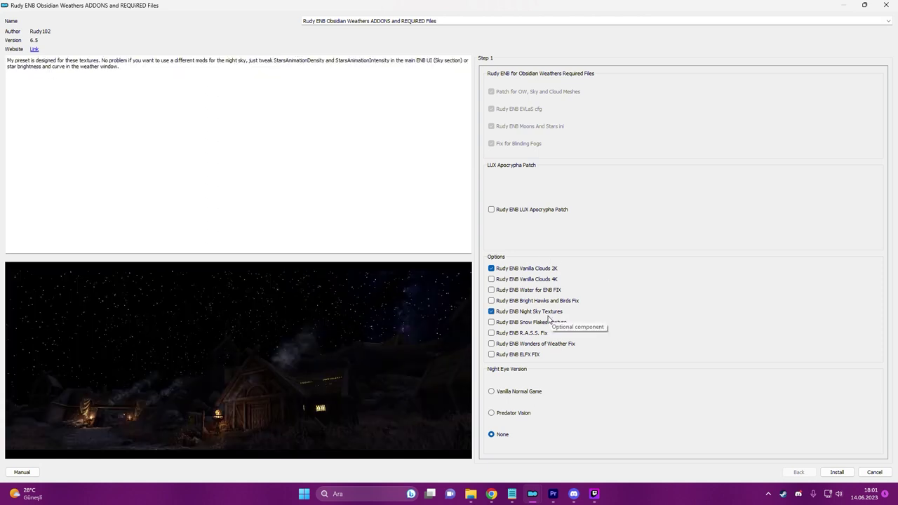